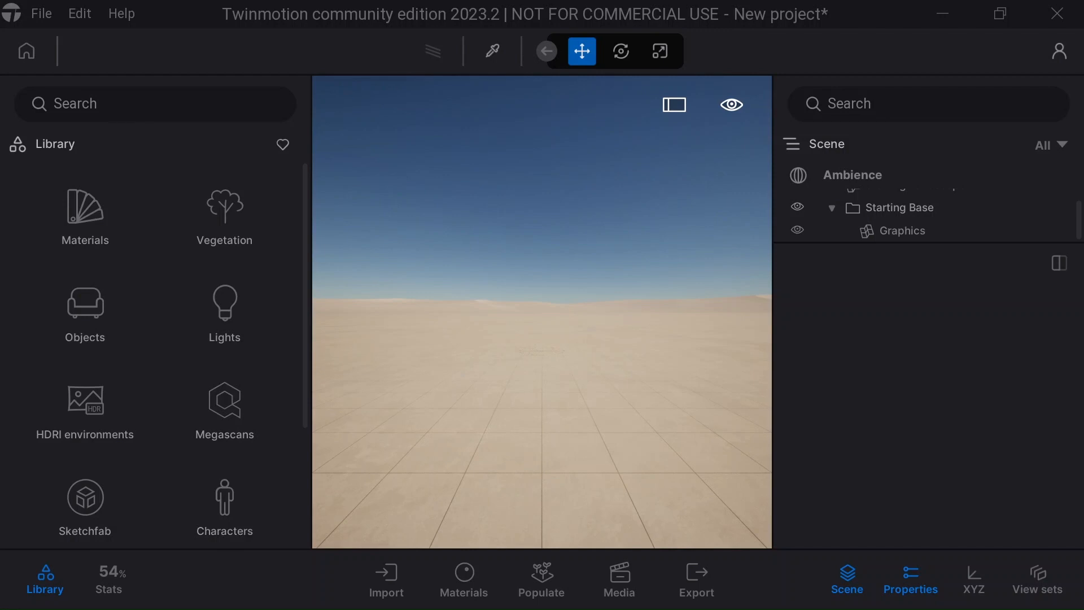
# Import the CollectiveCorner_RLNB_051123-3DView model file from the Downloads folder as geometry
pyautogui.click(387, 585)
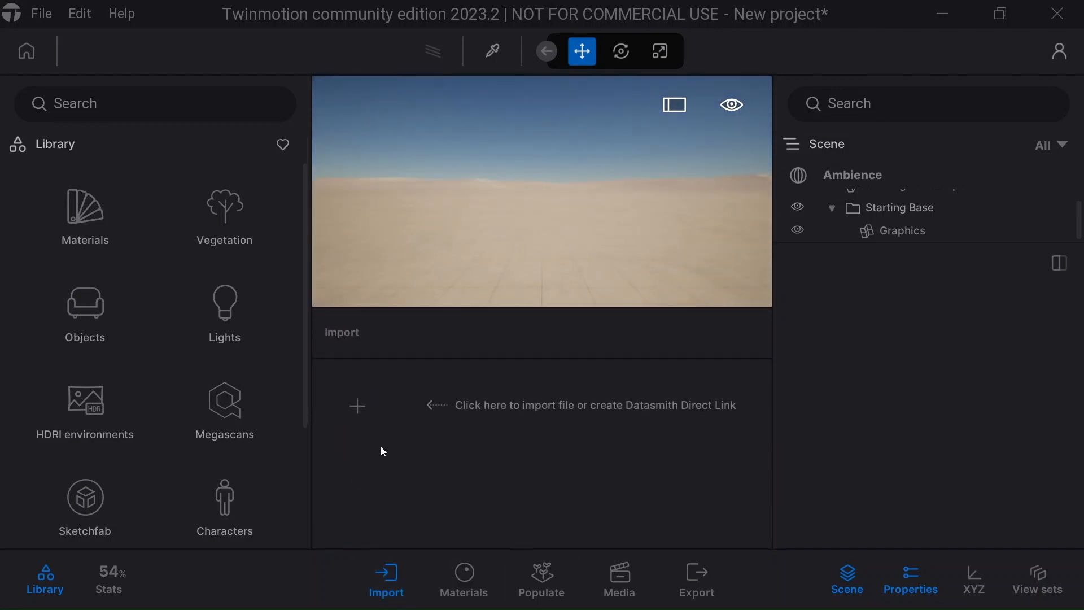
pyautogui.click(357, 407)
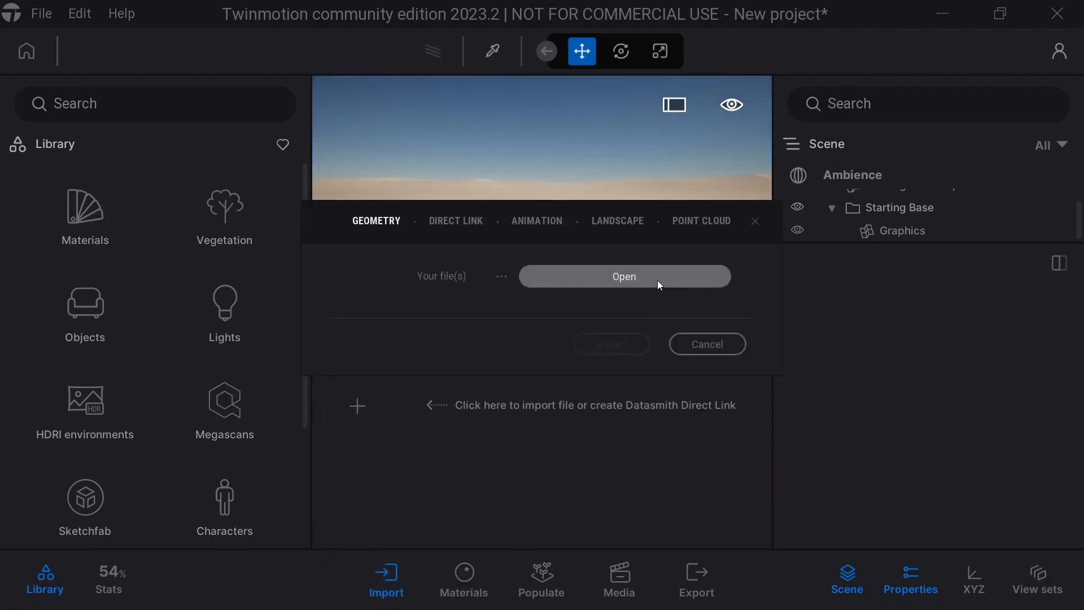
pyautogui.click(624, 276)
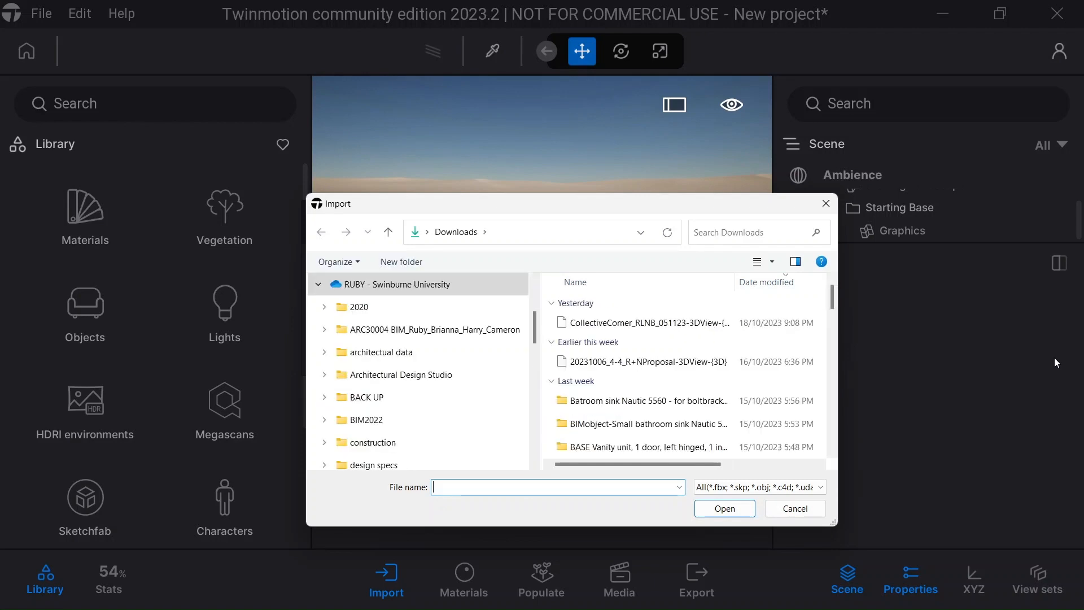
pyautogui.click(690, 324)
pyautogui.click(749, 514)
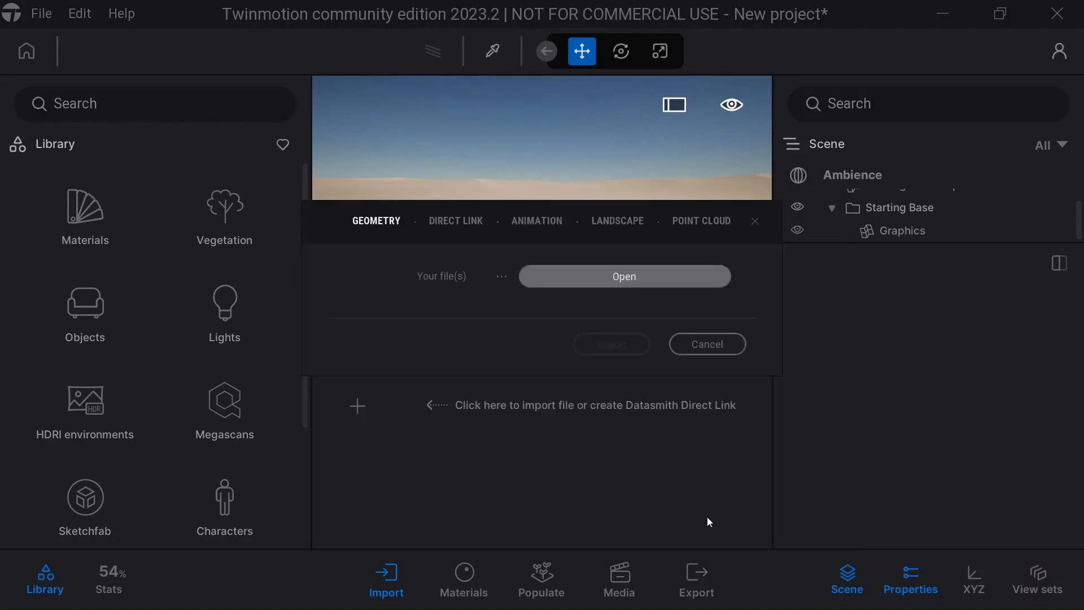
pyautogui.click(589, 376)
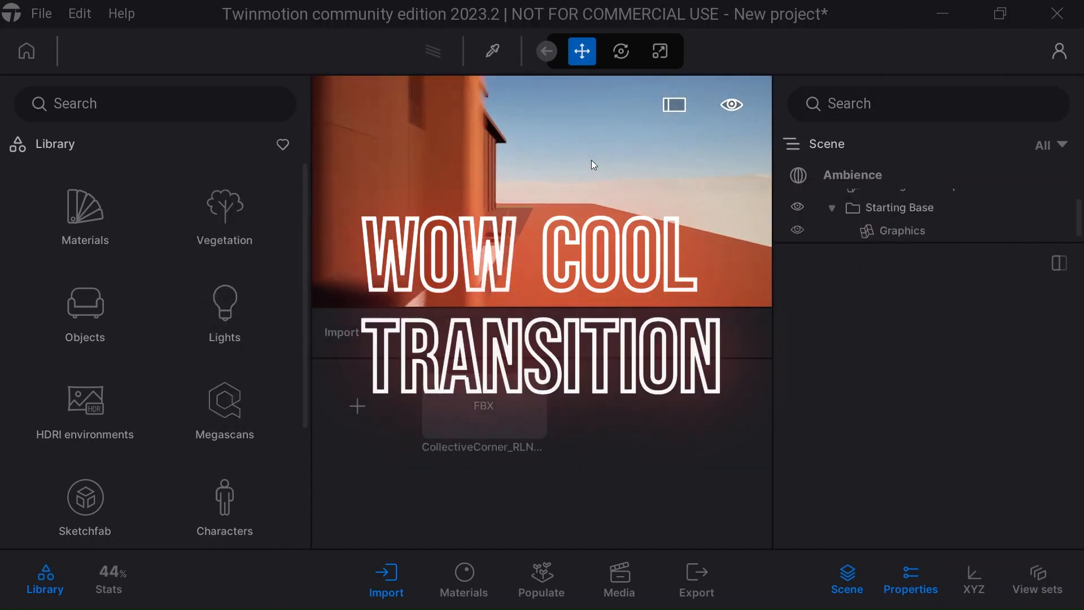
# Examine the imported building from several angles and distances, and close the import area to enlarge the view
pyautogui.press('s')
pyautogui.moveTo(590, 155); pyautogui.dragTo(560, 154, button='right')
pyautogui.press('s')
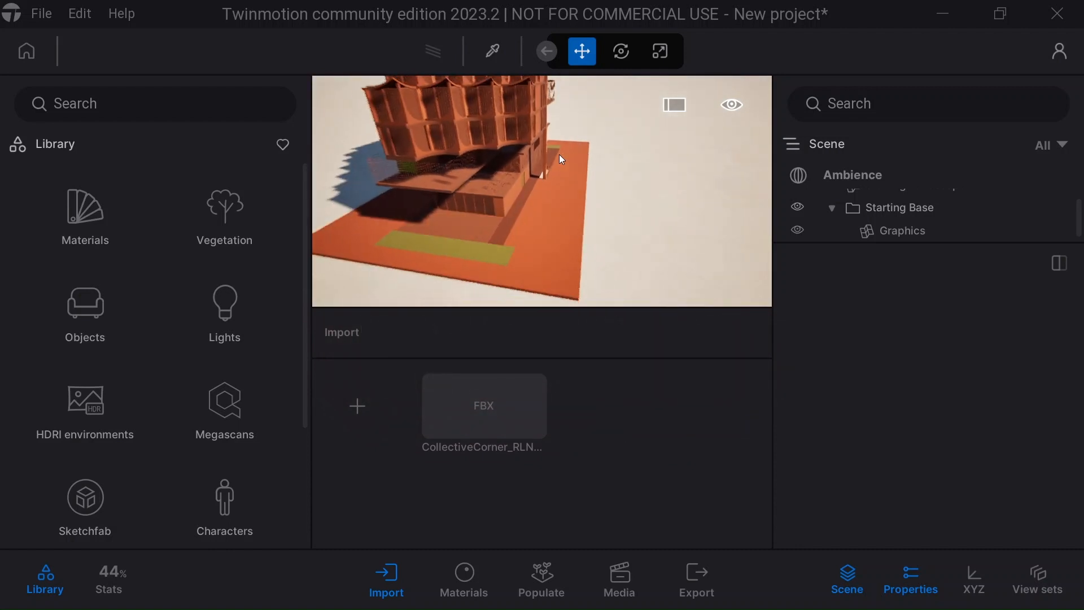
pyautogui.scroll(-6, 559, 154)
pyautogui.keyDown('shift'); pyautogui.moveTo(577, 204); pyautogui.dragTo(578, 148, button='middle'); pyautogui.keyUp('shift')
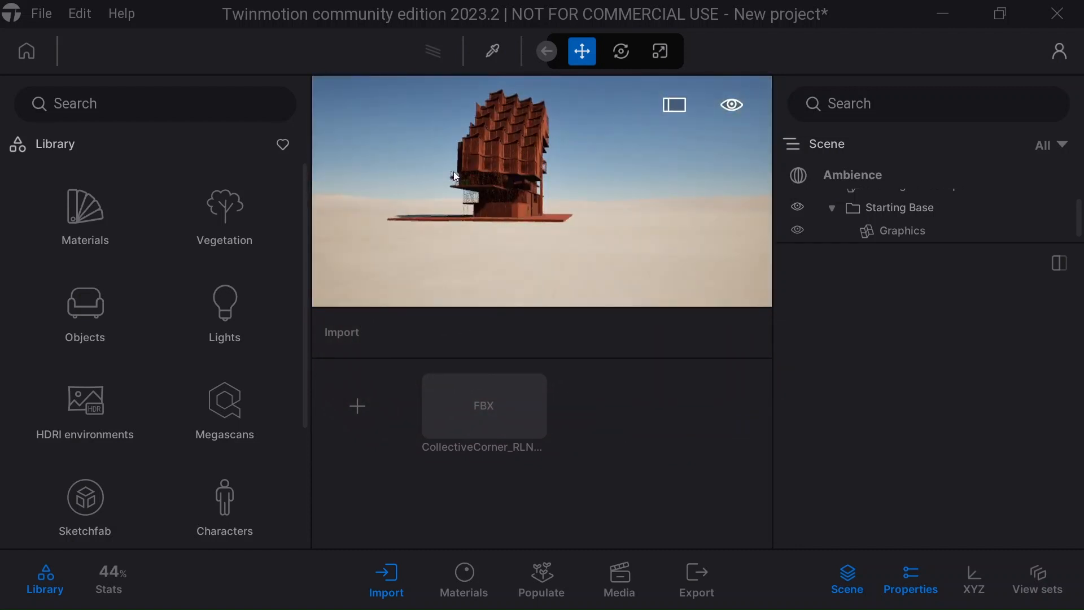
pyautogui.scroll(5, 472, 147)
pyautogui.scroll(2, 499, 136)
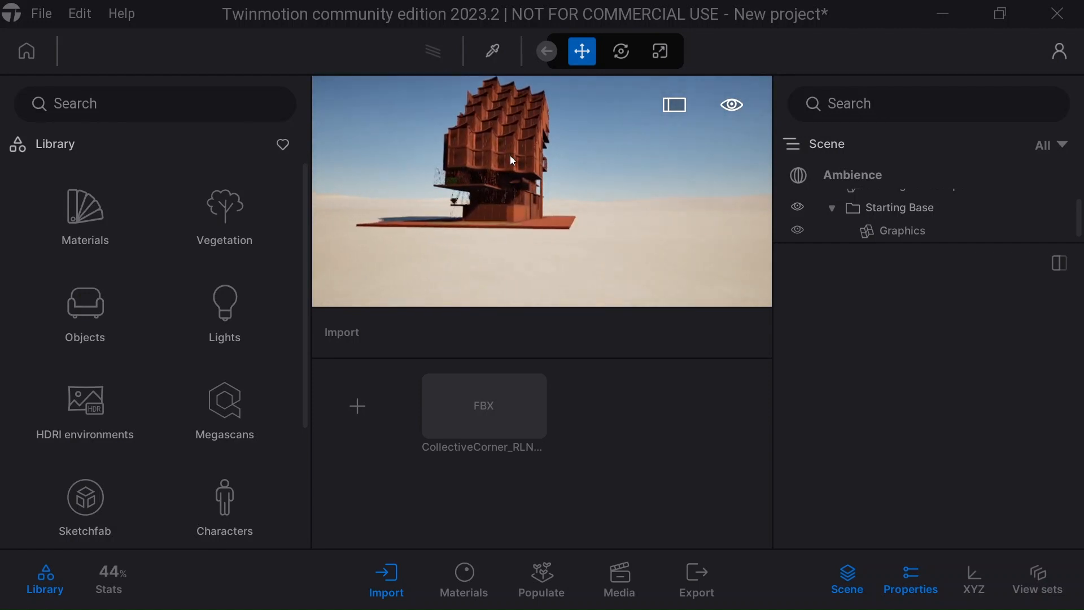
pyautogui.moveTo(510, 154); pyautogui.dragTo(512, 203, button='middle')
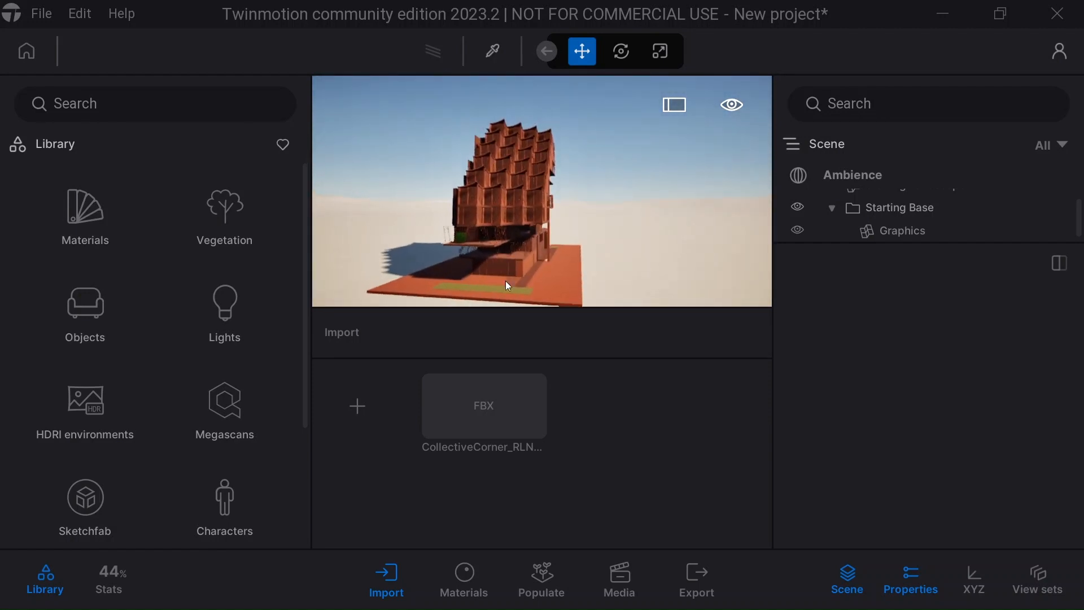
pyautogui.scroll(3, 520, 299)
pyautogui.keyDown('shift'); pyautogui.moveTo(547, 277); pyautogui.dragTo(491, 281, button='middle'); pyautogui.keyUp('shift')
pyautogui.click(397, 584)
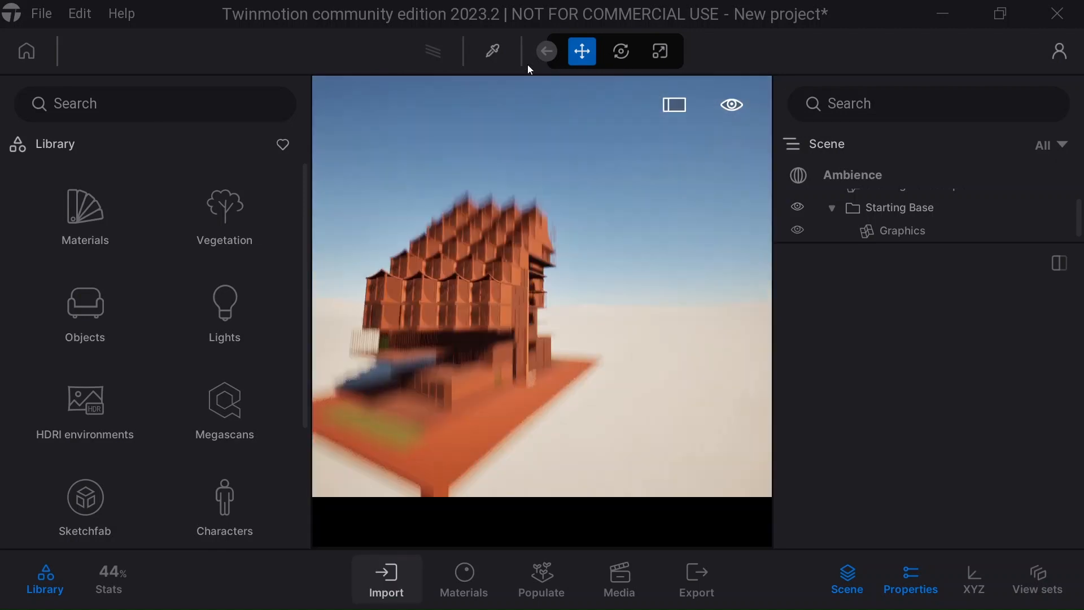
pyautogui.keyDown('shift'); pyautogui.moveTo(526, 273); pyautogui.dragTo(548, 273, button='middle'); pyautogui.keyUp('shift')
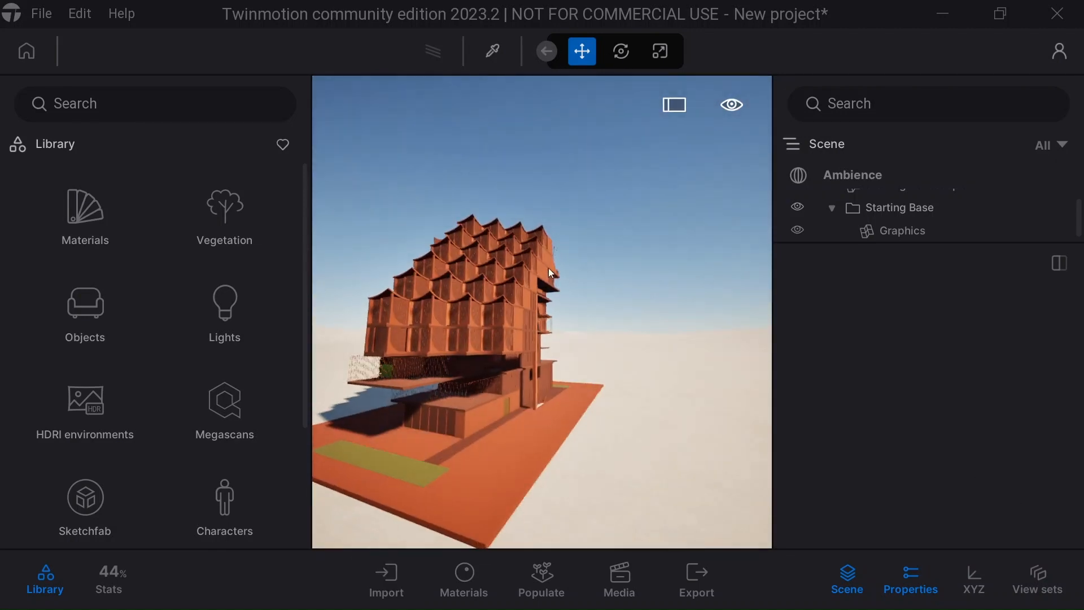
# Sample the building's glazing with the Material picker and open the Glass category of the materials library
pyautogui.click(484, 55)
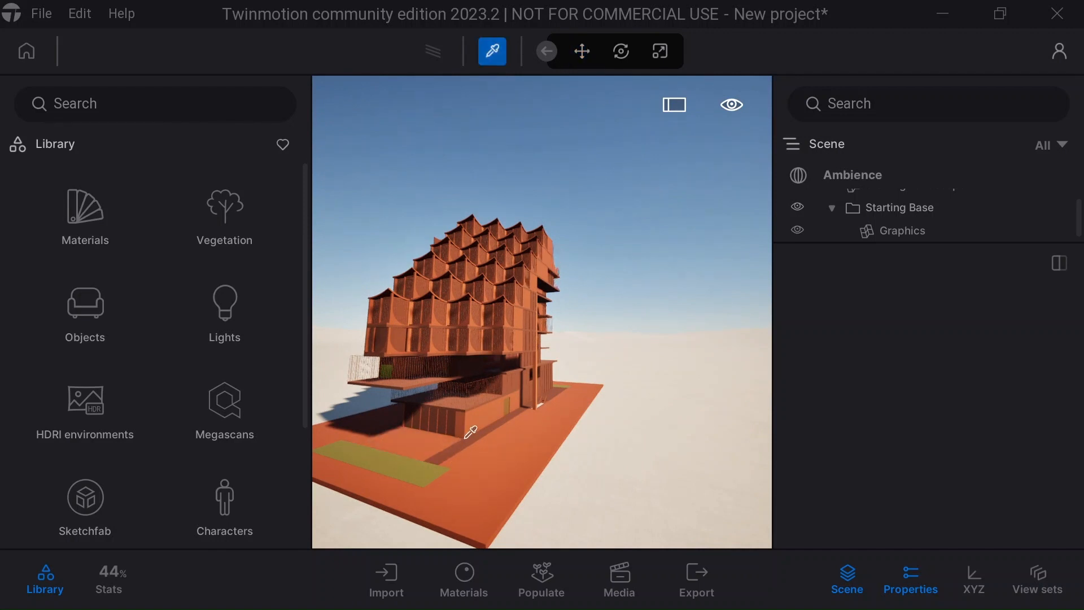
pyautogui.click(490, 425)
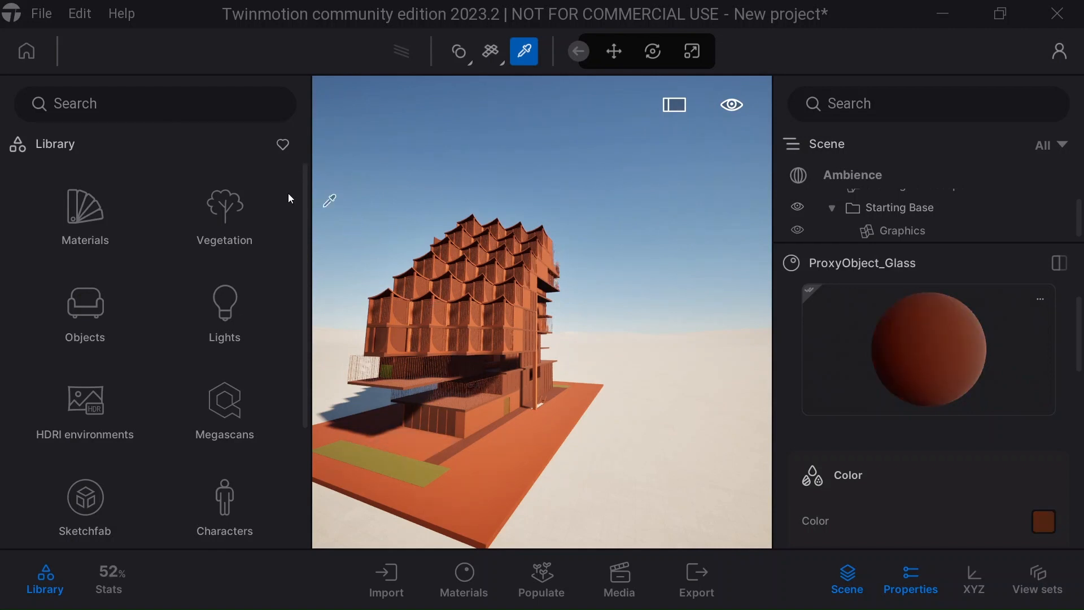
pyautogui.click(96, 220)
pyautogui.click(84, 219)
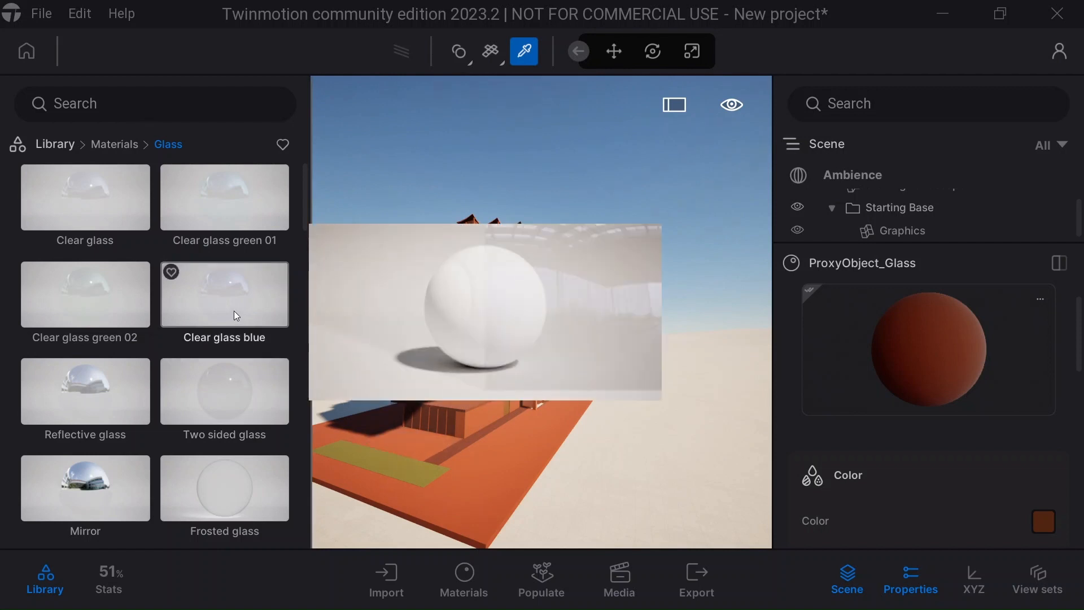
# Find Blue tinted glass among the glass materials and apply it to the building's glazing
pyautogui.scroll(-10, 234, 311)
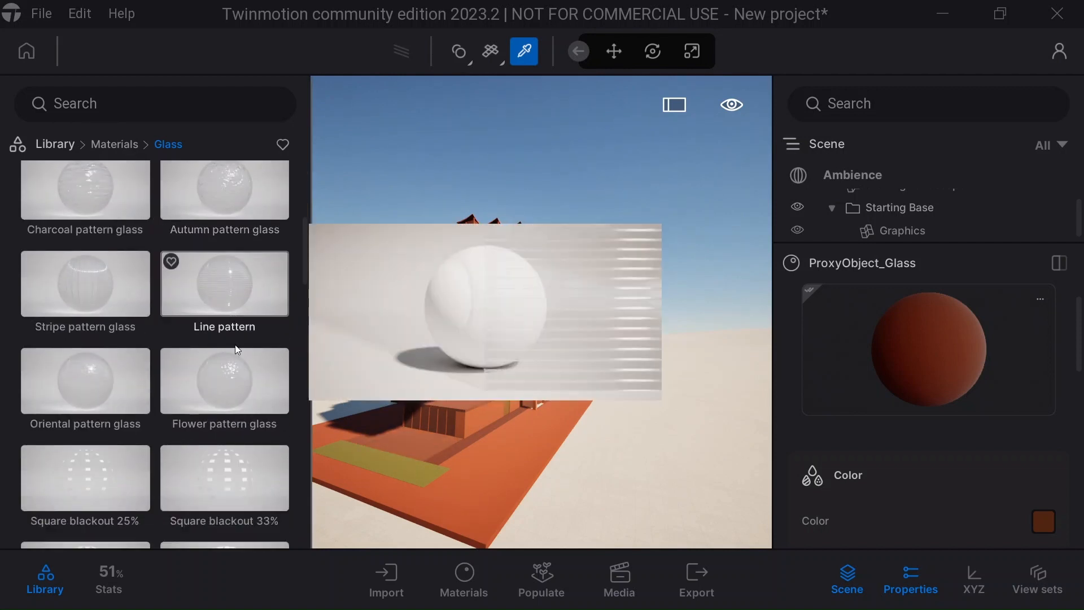
pyautogui.scroll(-3, 235, 345)
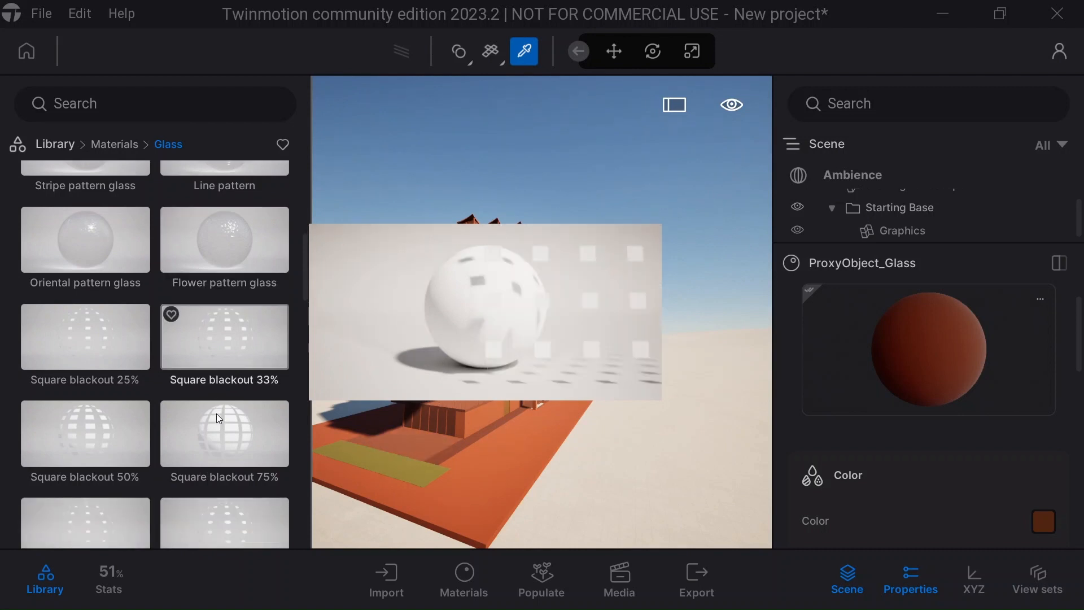
pyautogui.scroll(-5, 215, 403)
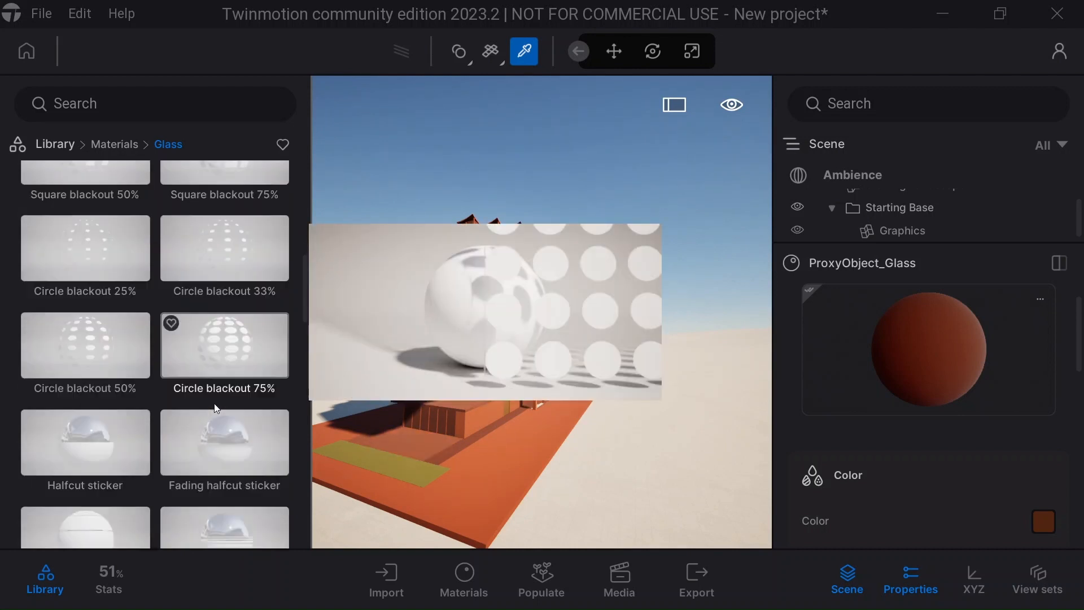
pyautogui.scroll(-1, 216, 408)
pyautogui.scroll(-3, 132, 379)
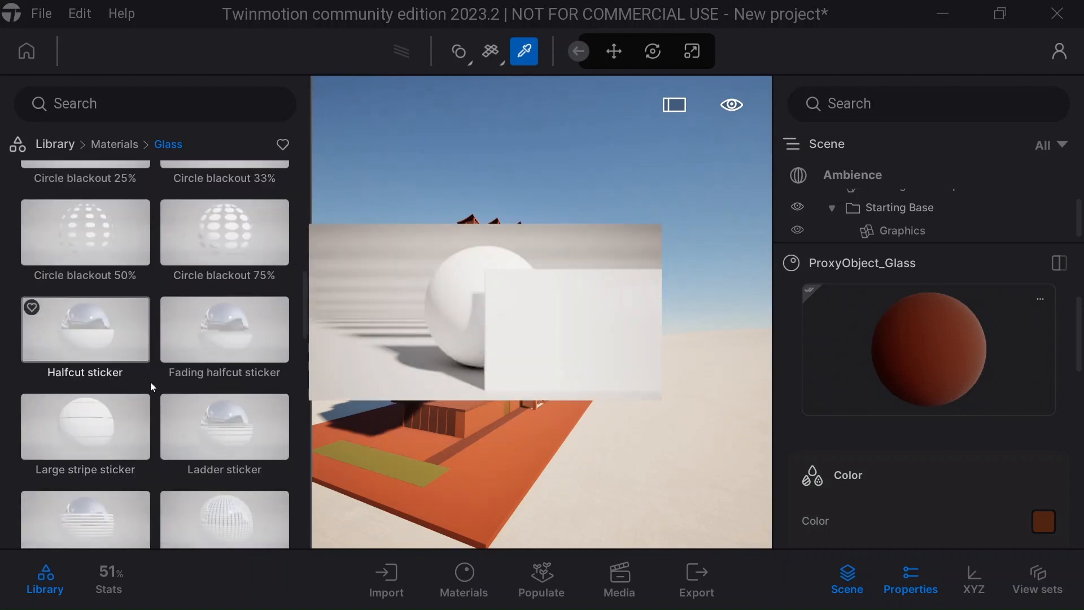
pyautogui.scroll(-3, 153, 374)
pyautogui.scroll(-2, 144, 371)
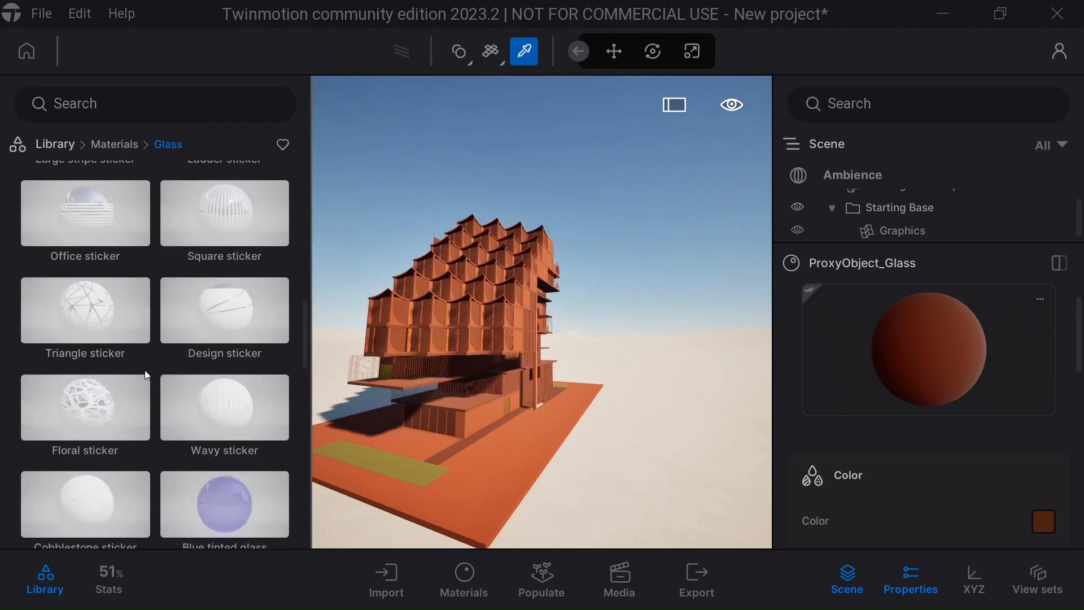
pyautogui.scroll(-4, 145, 370)
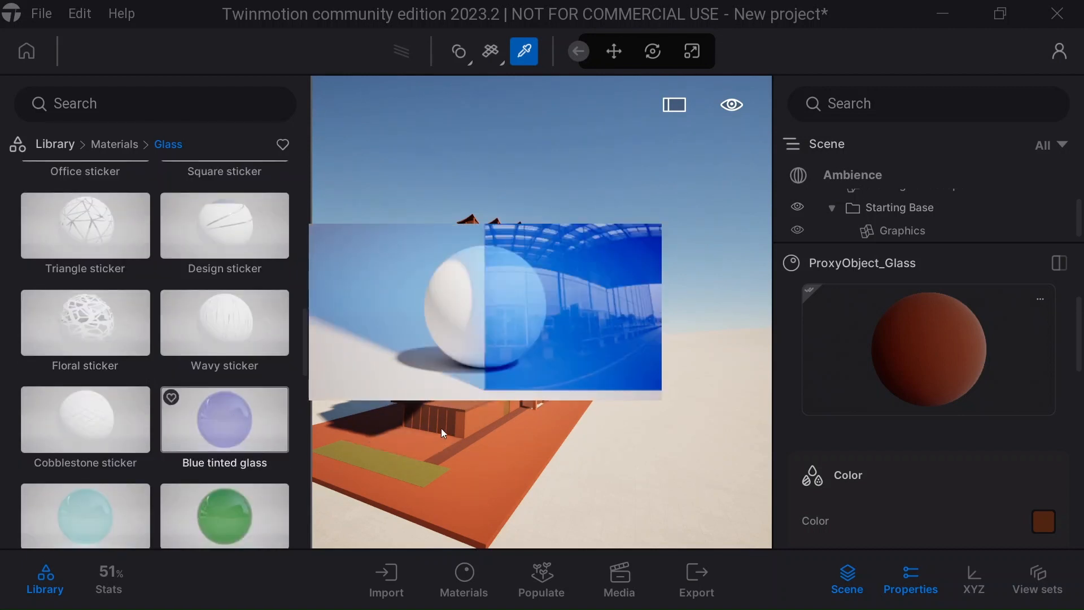
pyautogui.moveTo(442, 428); pyautogui.dragTo(479, 311)
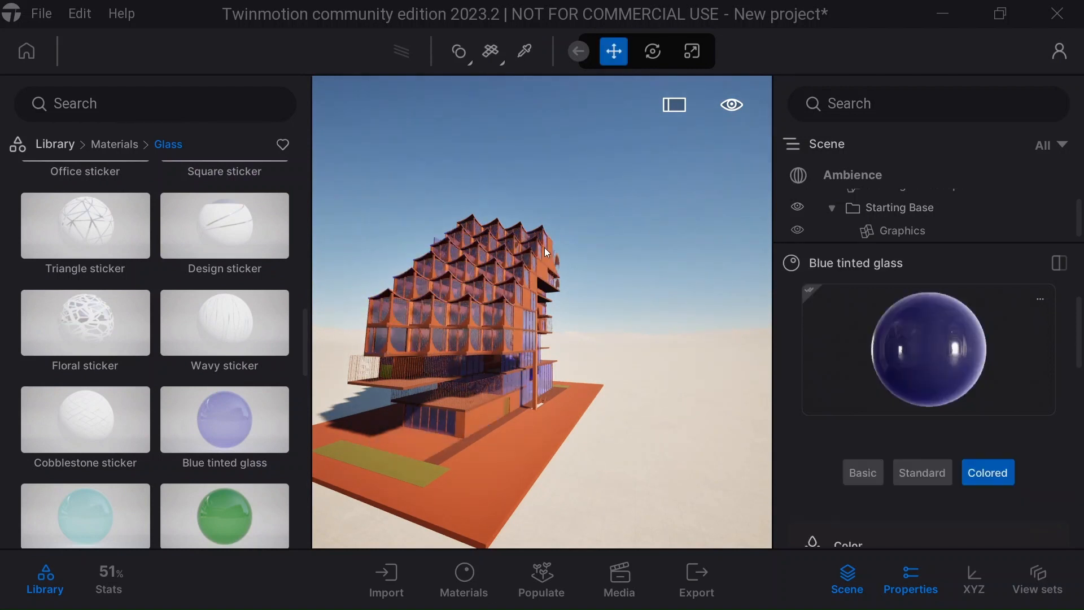
# Sample the ground-floor wall's material and replace it with Clean brick 05 from the Brick materials
pyautogui.click(525, 52)
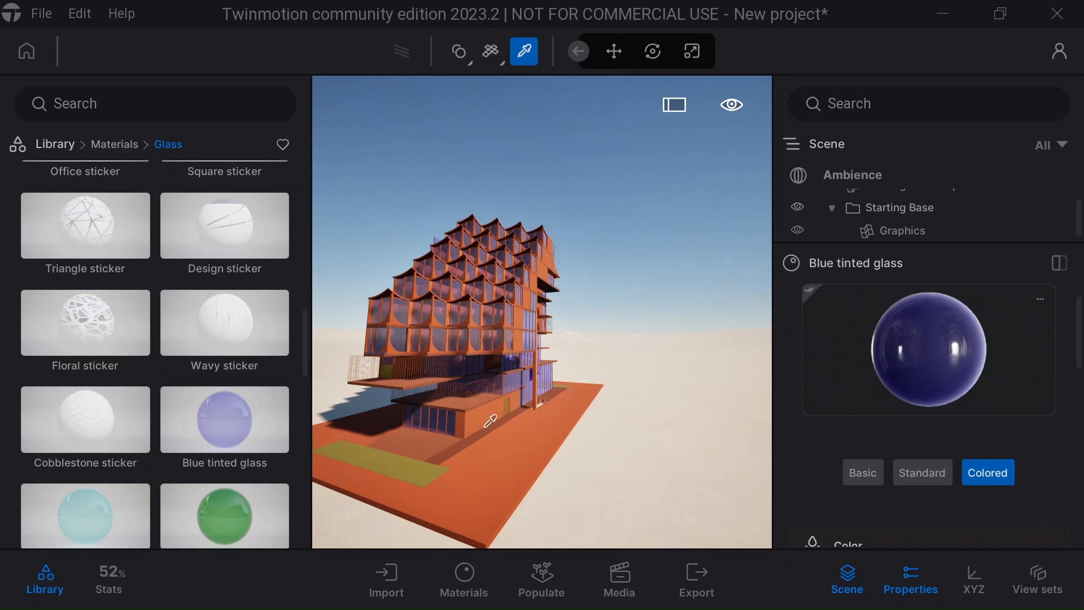
pyautogui.click(495, 409)
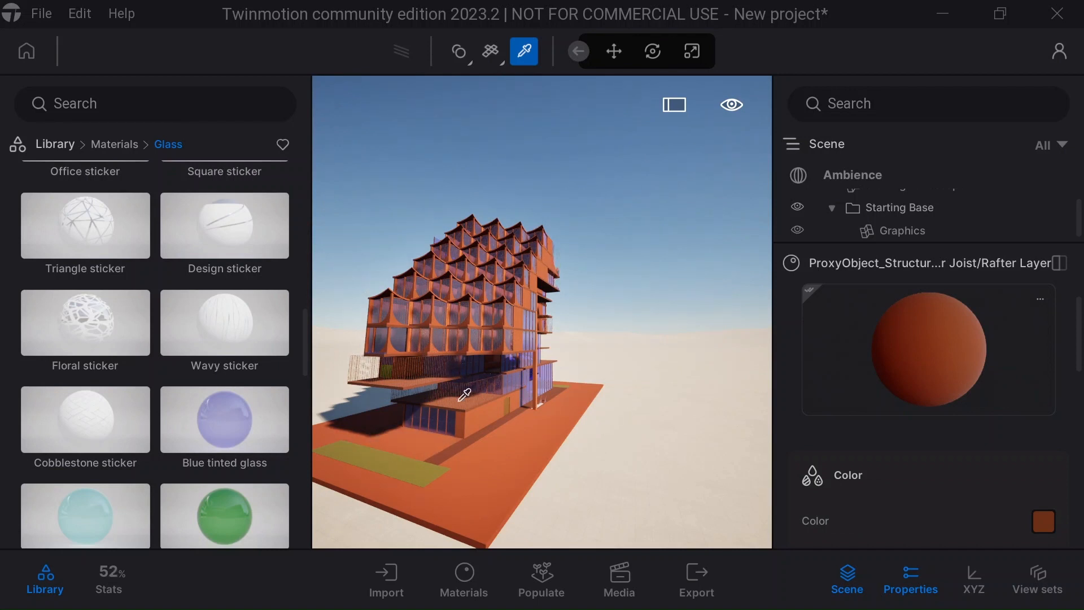
pyautogui.click(131, 144)
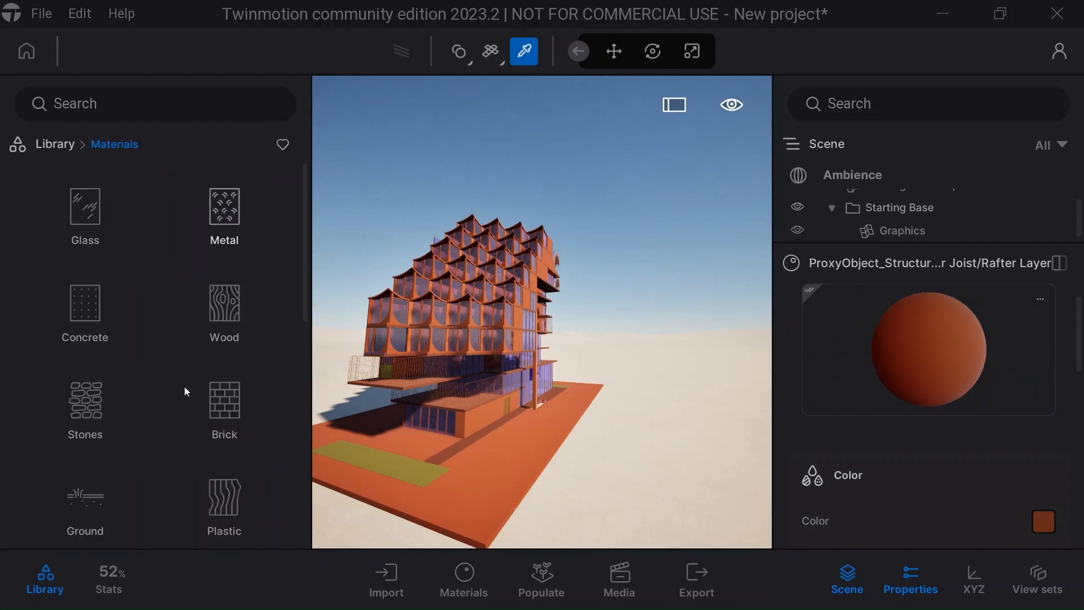
pyautogui.click(288, 443)
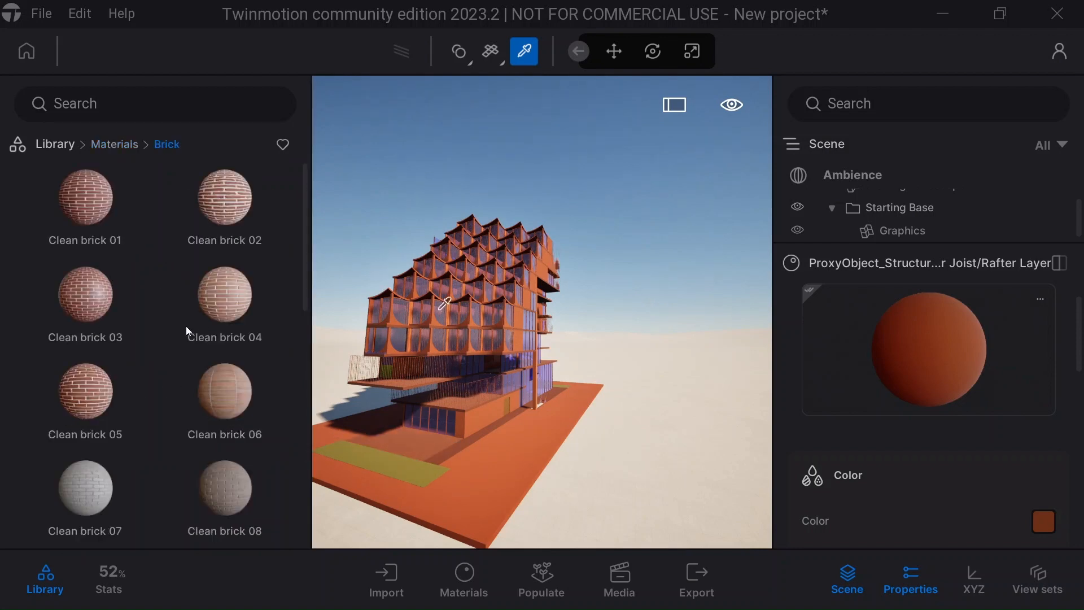
pyautogui.moveTo(94, 371)
pyautogui.moveTo(92, 369); pyautogui.dragTo(499, 436)
# Examine the brick texture on the building's facade up close
pyautogui.scroll(5, 499, 437)
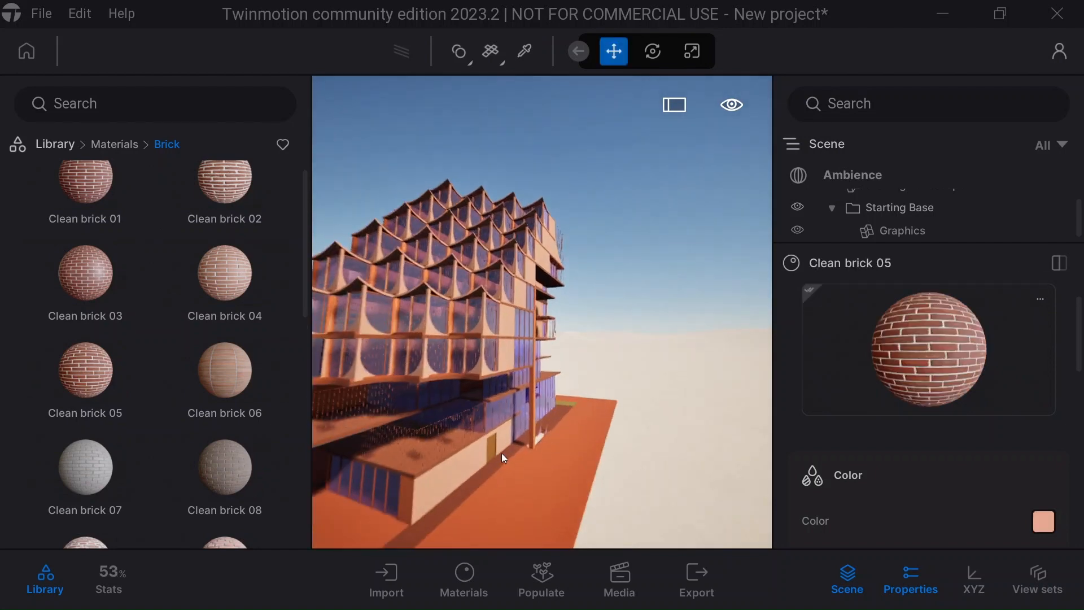
pyautogui.moveTo(501, 452); pyautogui.dragTo(456, 453, button='right')
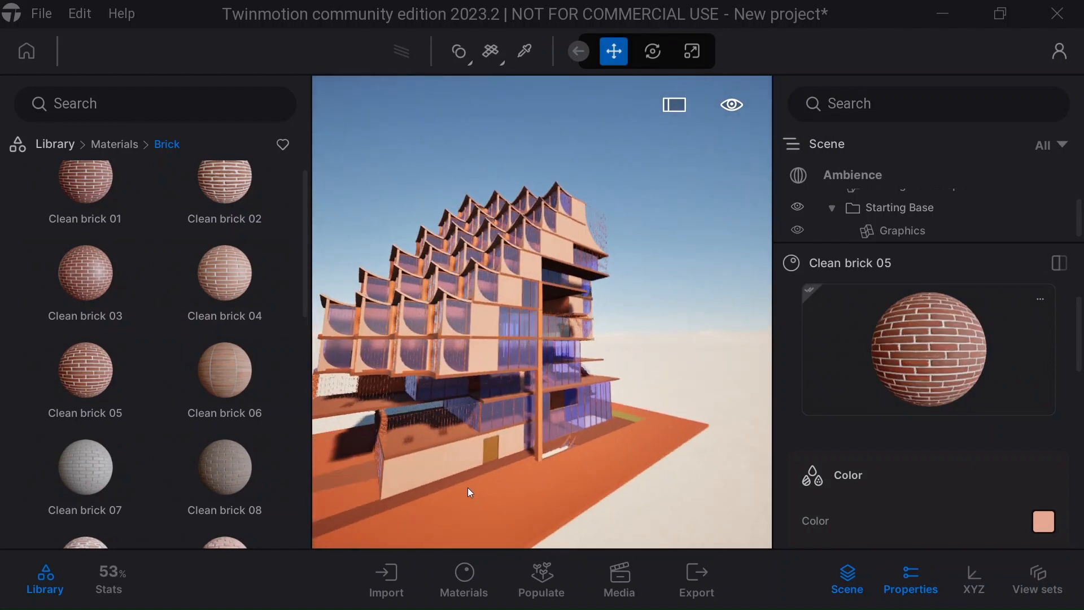
pyautogui.scroll(5, 469, 470)
pyautogui.scroll(3, 470, 470)
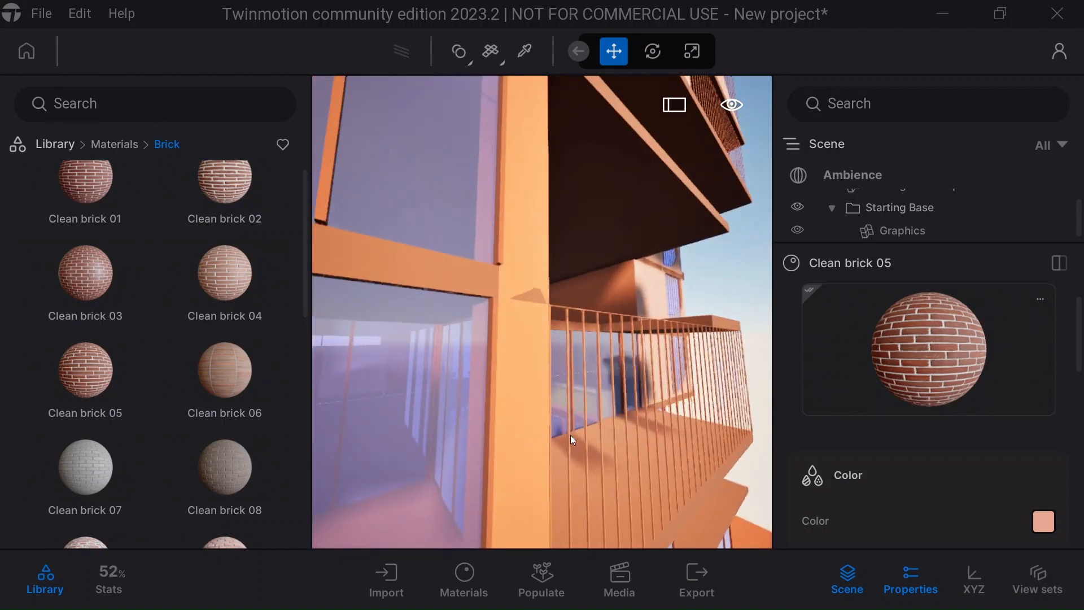
pyautogui.scroll(4, 570, 435)
pyautogui.scroll(-7, 585, 401)
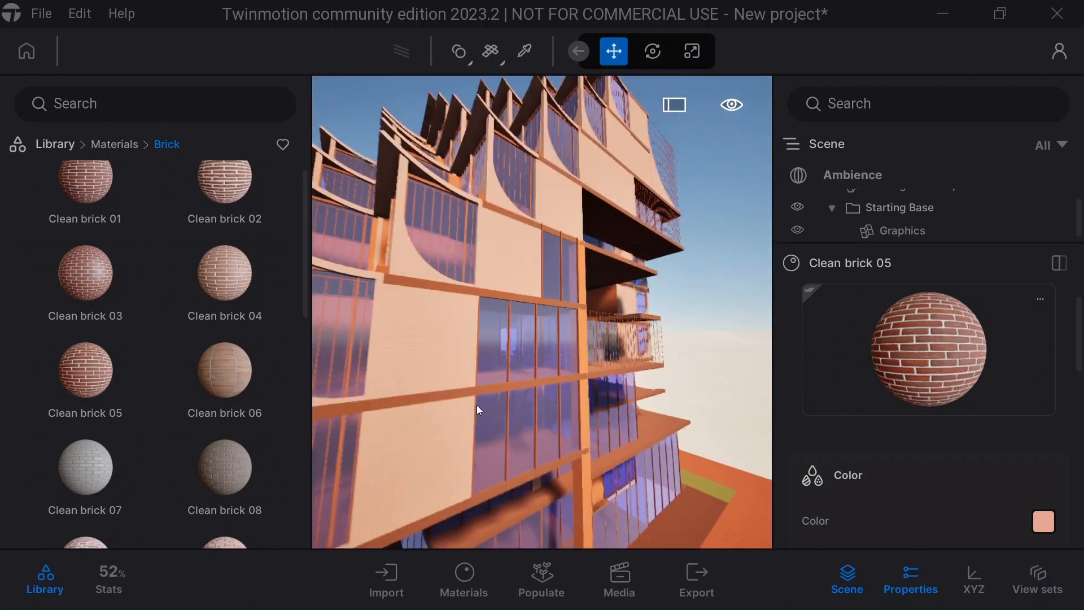
pyautogui.scroll(2, 448, 399)
pyautogui.scroll(3, 448, 399)
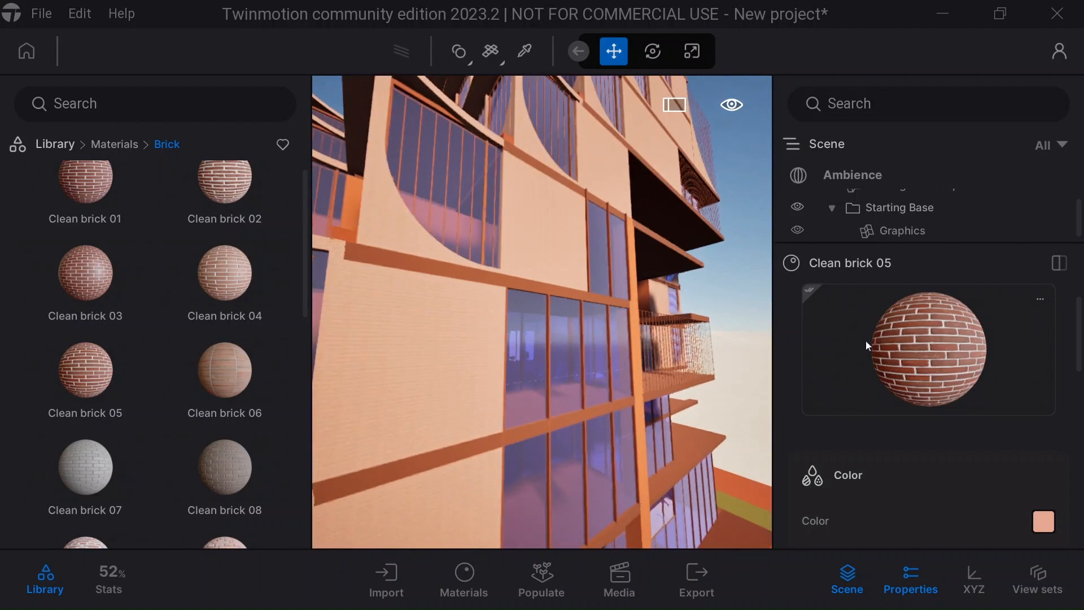
# Set the UV scale of the Clean brick 05 material to 6.37
pyautogui.scroll(-5, 926, 483)
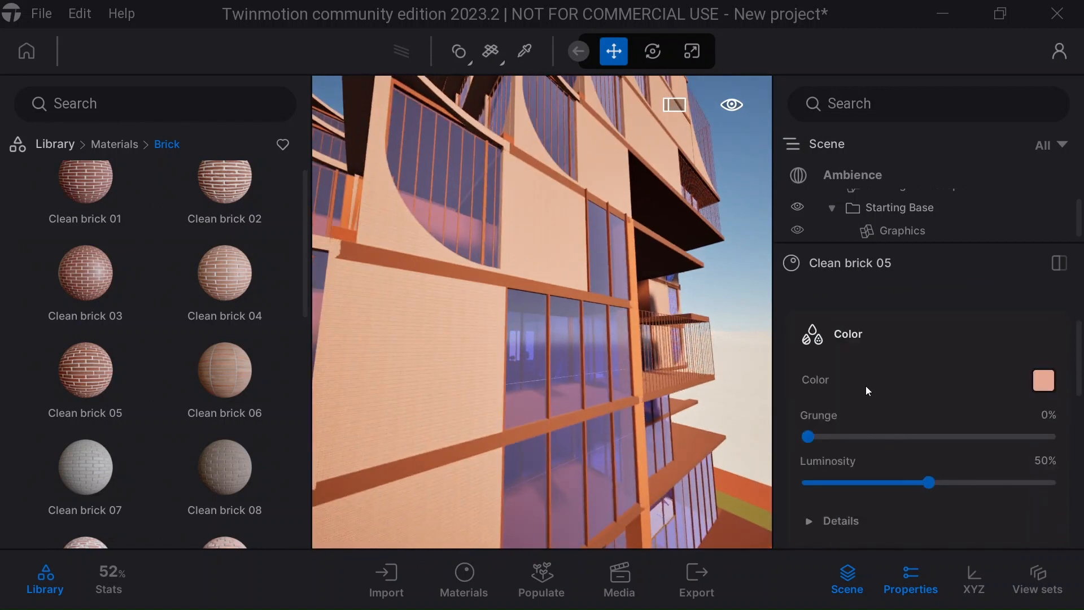
pyautogui.scroll(-4, 951, 451)
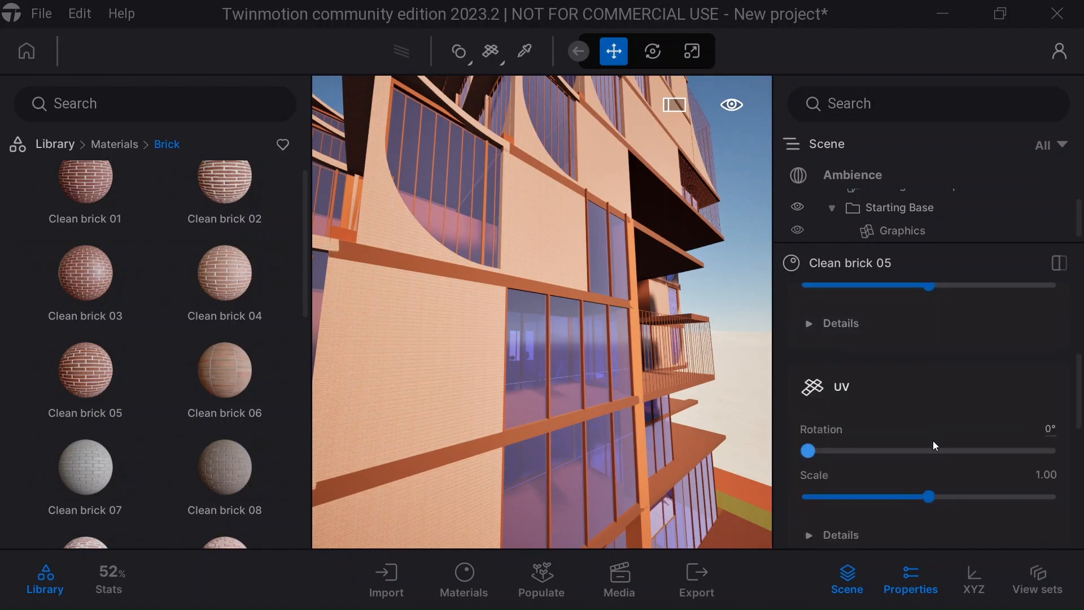
pyautogui.scroll(-2, 933, 440)
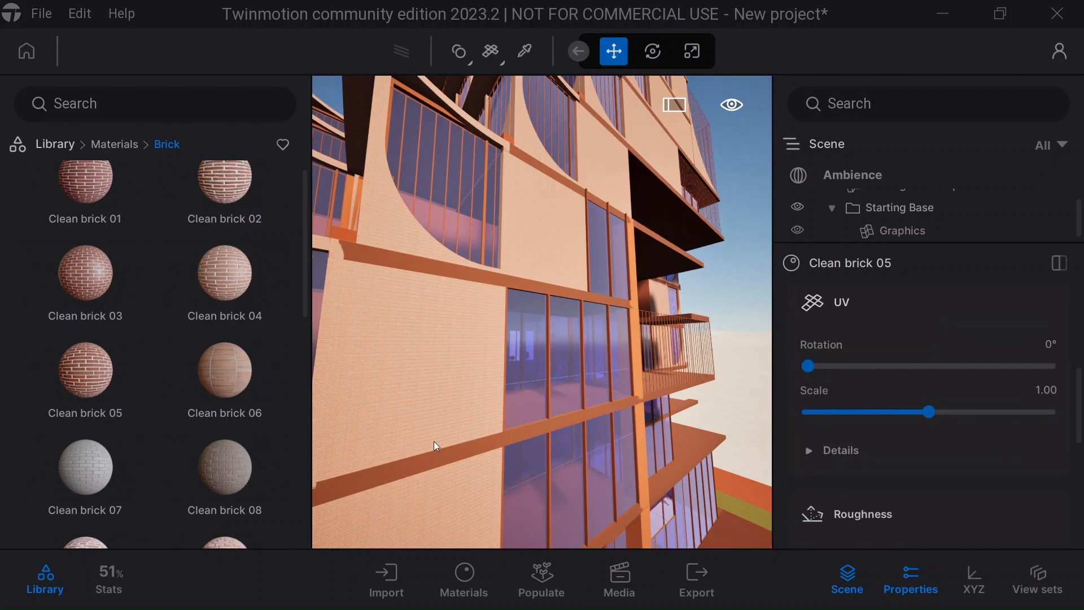
pyautogui.scroll(2, 434, 442)
pyautogui.scroll(3, 447, 450)
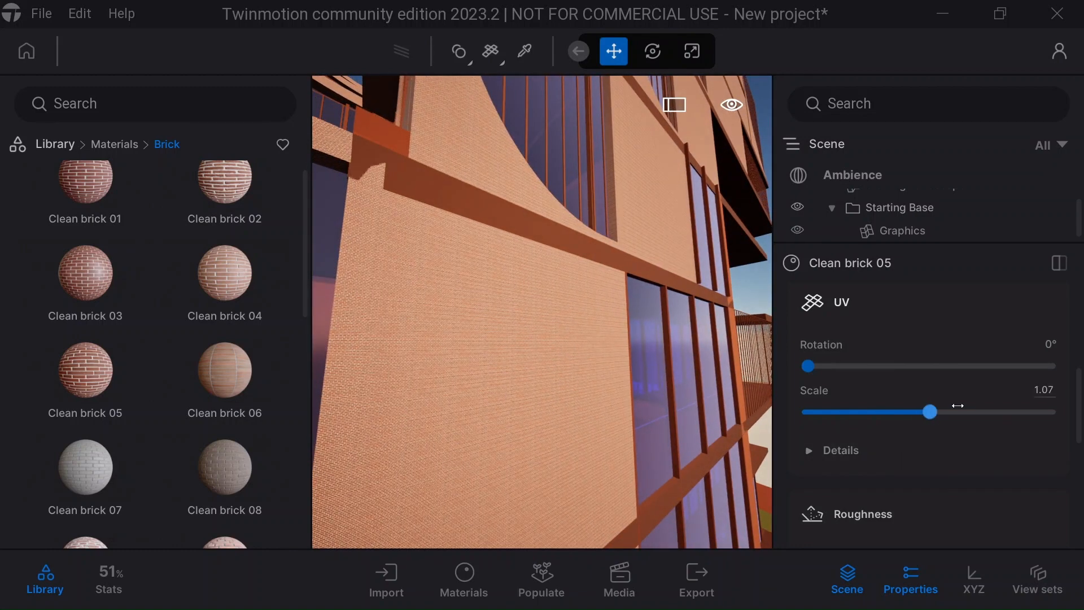
pyautogui.moveTo(980, 407); pyautogui.dragTo(1001, 412)
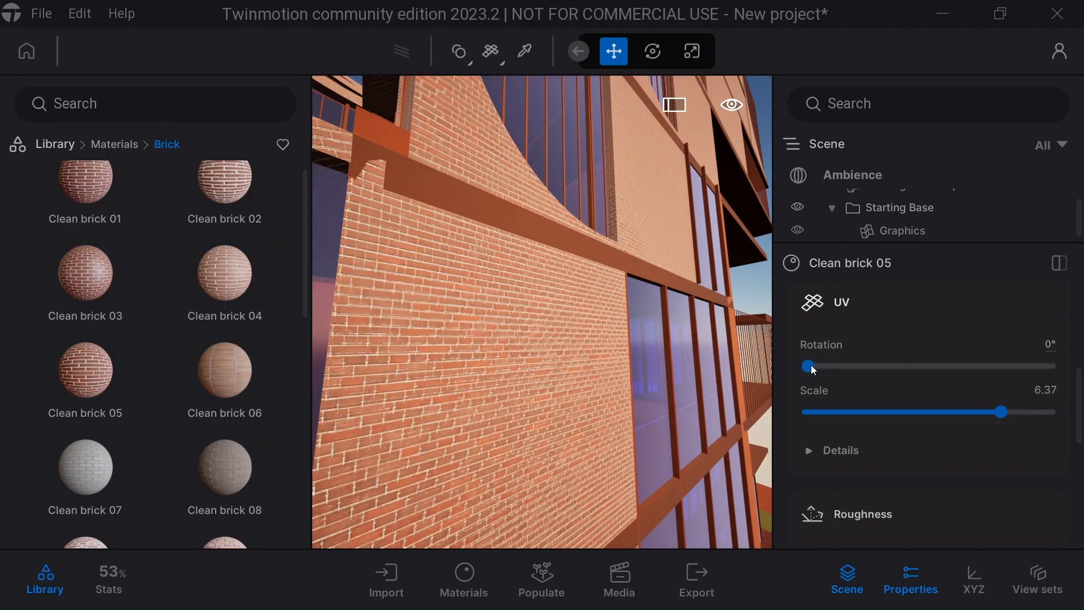
# Try different UV rotations on the Clean brick 05 material and set its rotation to 359°
pyautogui.moveTo(814, 367); pyautogui.dragTo(872, 368)
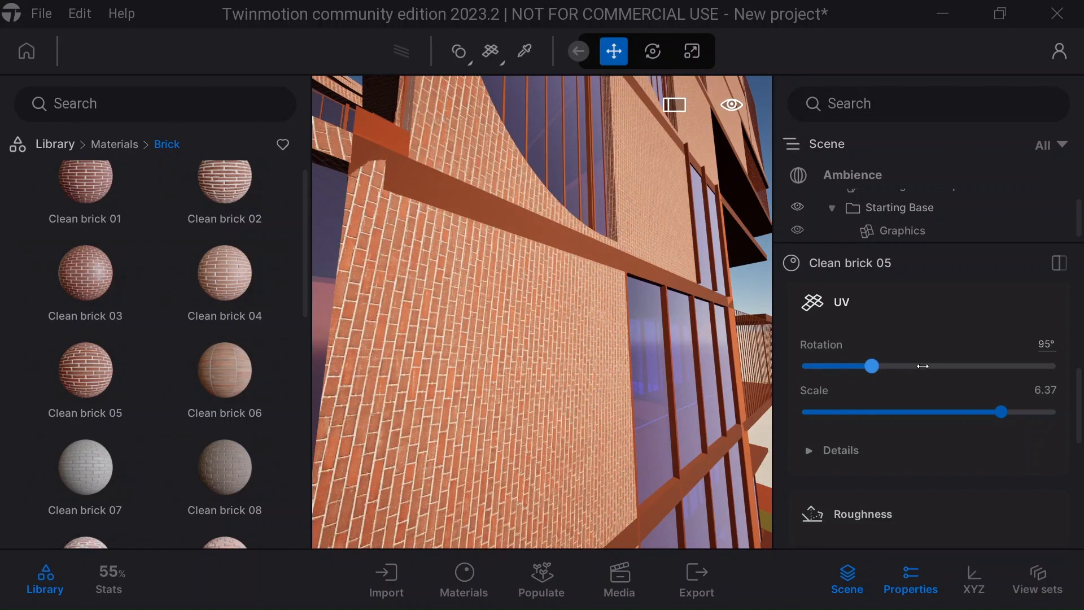
pyautogui.click(960, 368)
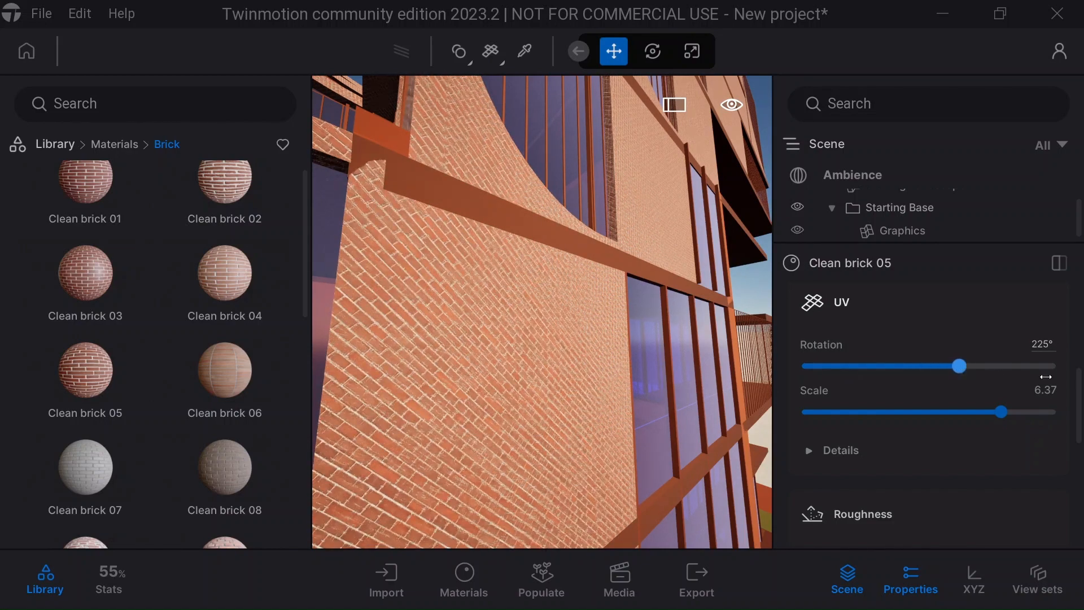
pyautogui.moveTo(1045, 376); pyautogui.dragTo(1079, 373)
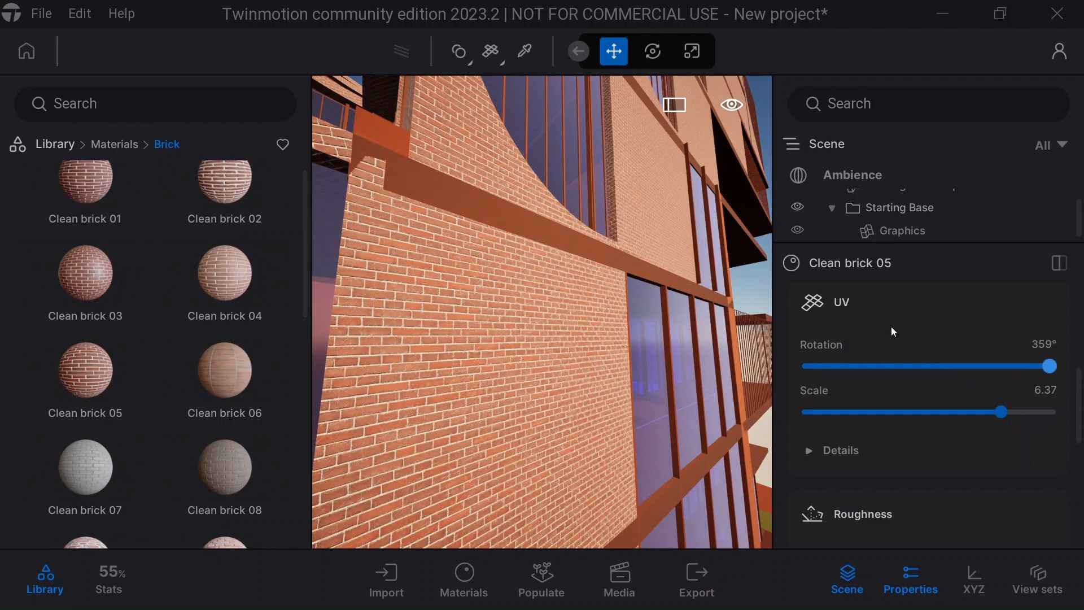
# Adjust the roughness of Clean brick 05 and review its Metallic setting
pyautogui.scroll(-3, 945, 466)
pyautogui.scroll(-1, 936, 432)
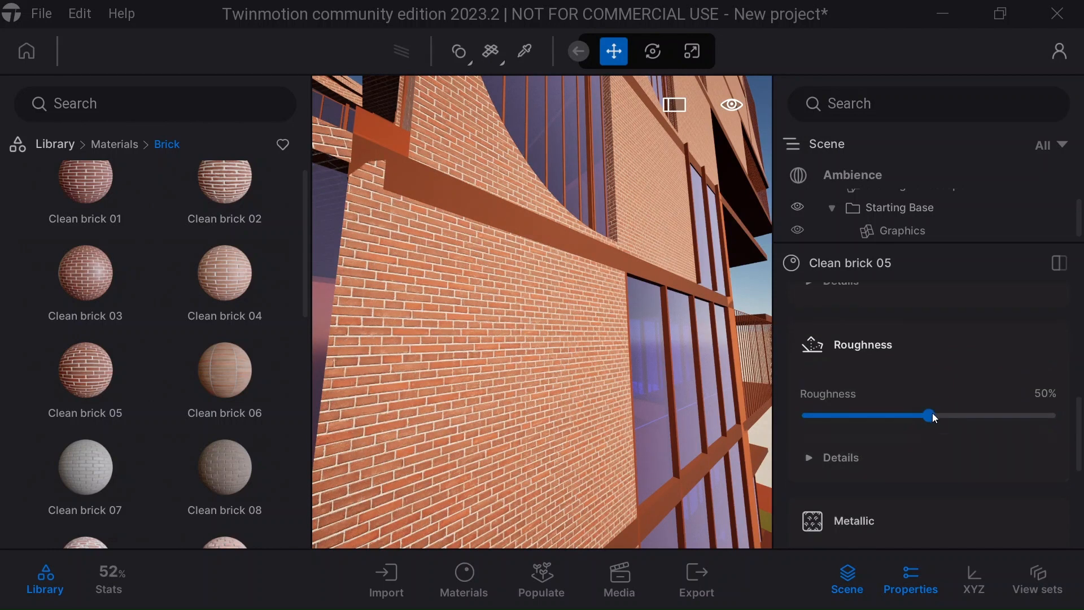
pyautogui.moveTo(1049, 399); pyautogui.dragTo(1060, 399)
pyautogui.scroll(-2, 923, 355)
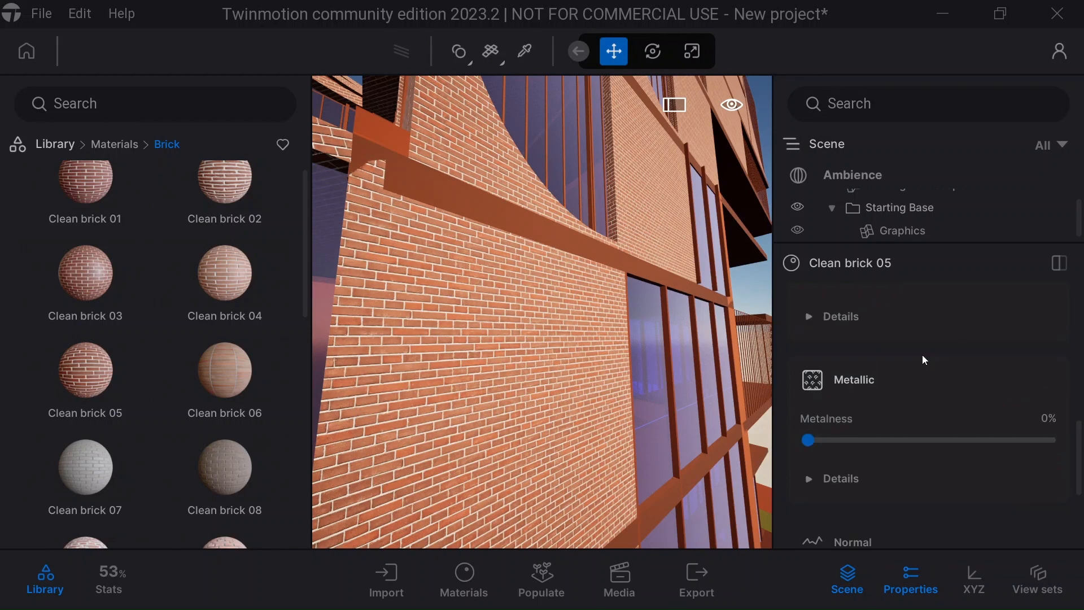
pyautogui.scroll(-1, 849, 413)
# Sample the terrace's cement screed material and replace it with Poured concrete 03 from the Concrete materials
pyautogui.scroll(-10, 539, 264)
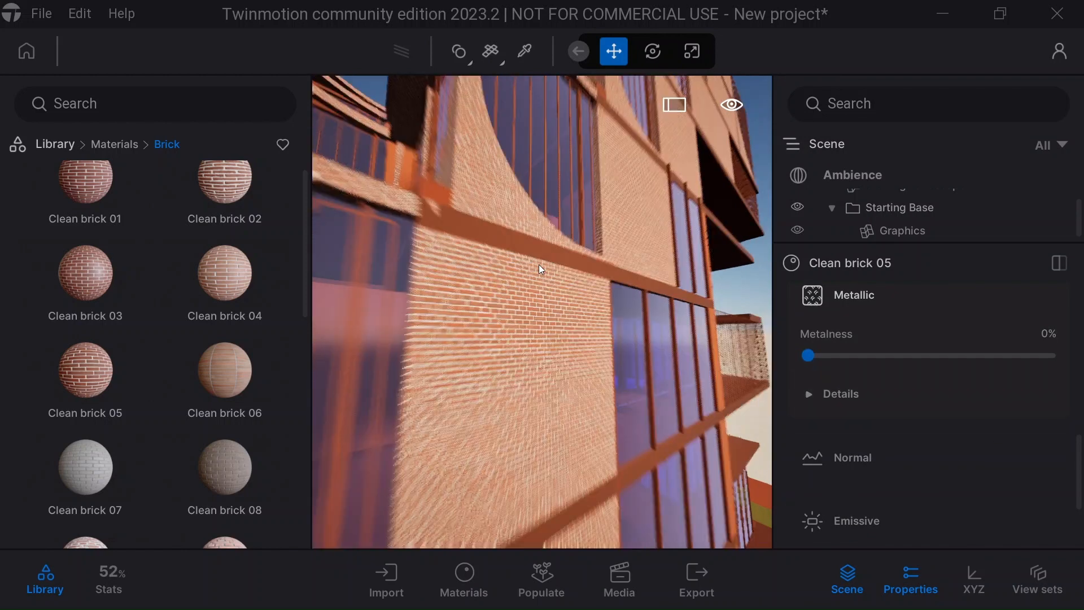
pyautogui.scroll(-5, 539, 264)
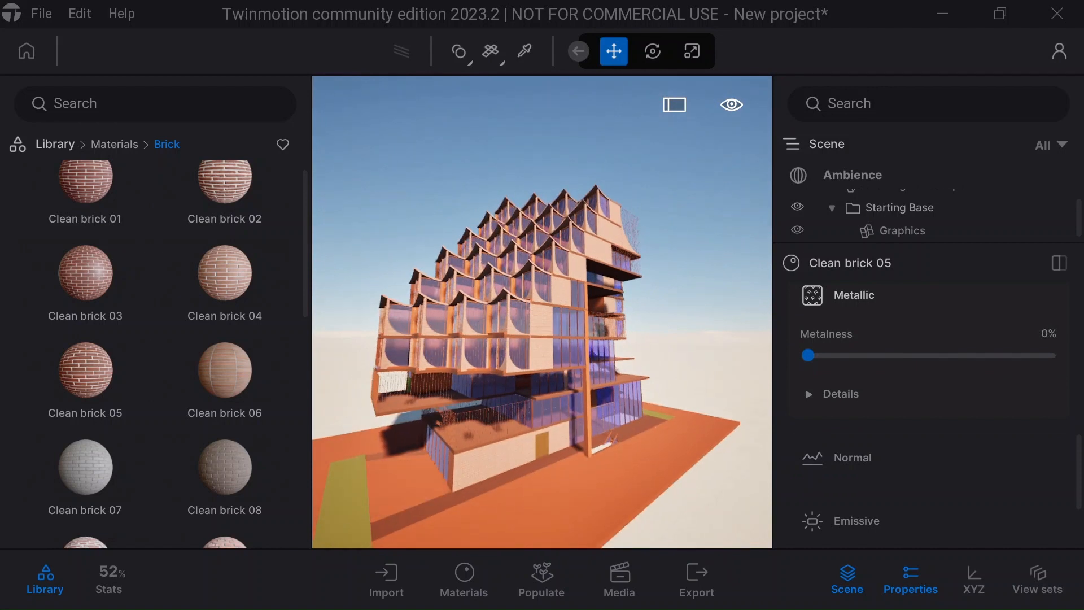
pyautogui.moveTo(497, 289); pyautogui.dragTo(490, 316, button='right')
pyautogui.keyDown('shift'); pyautogui.moveTo(490, 316); pyautogui.dragTo(490, 265, button='middle'); pyautogui.keyUp('shift')
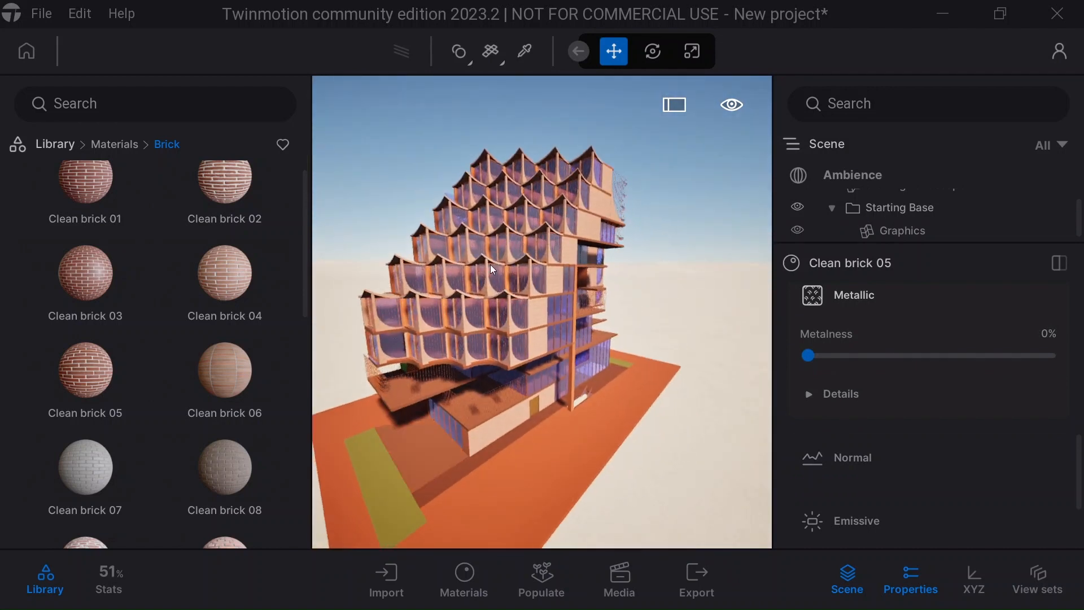
pyautogui.scroll(1, 491, 265)
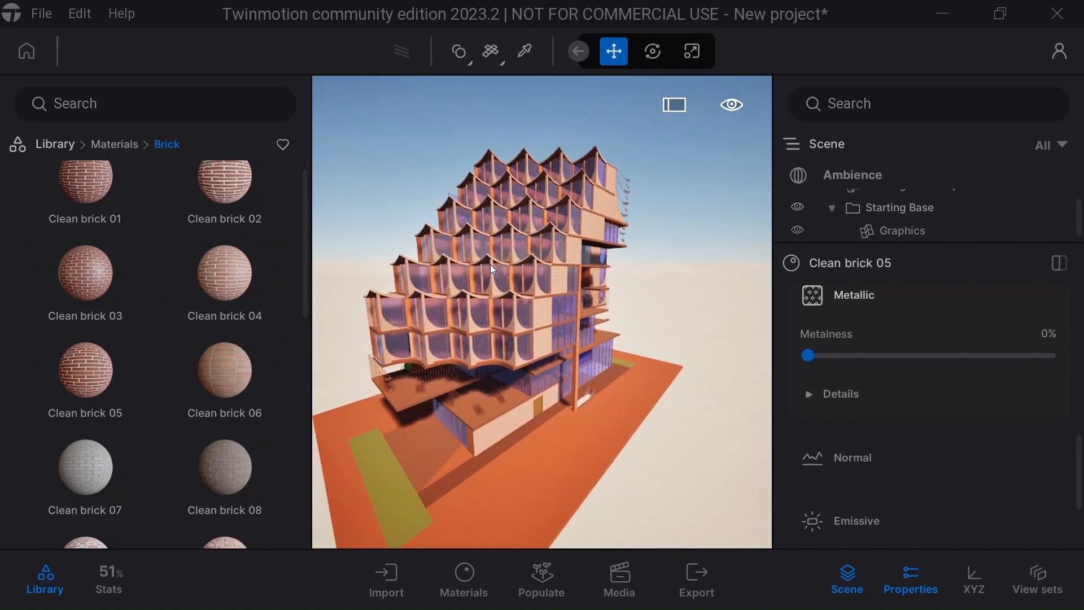
pyautogui.click(525, 55)
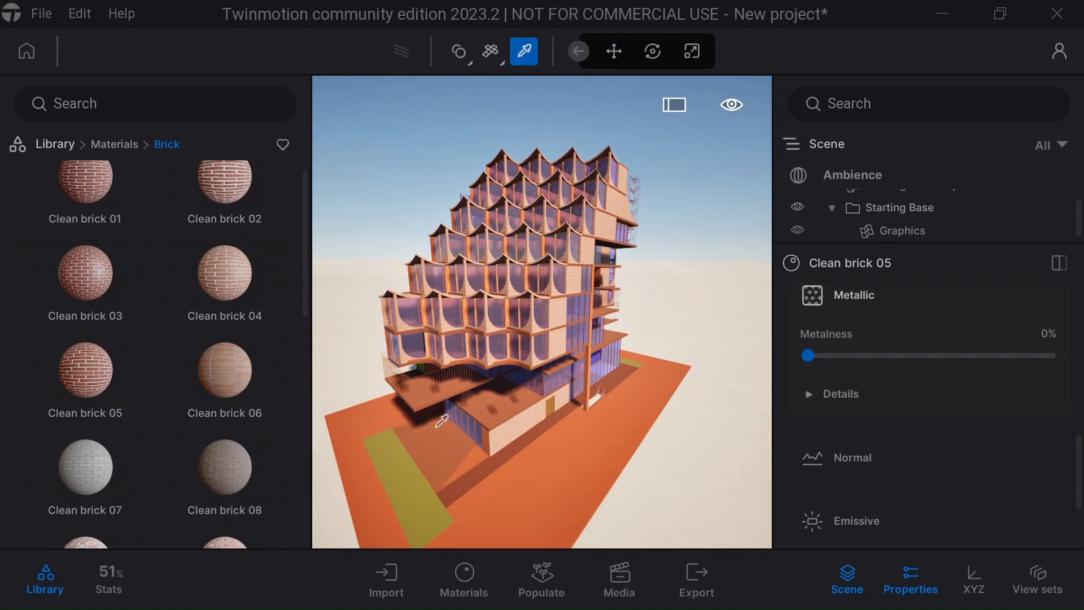
pyautogui.click(424, 399)
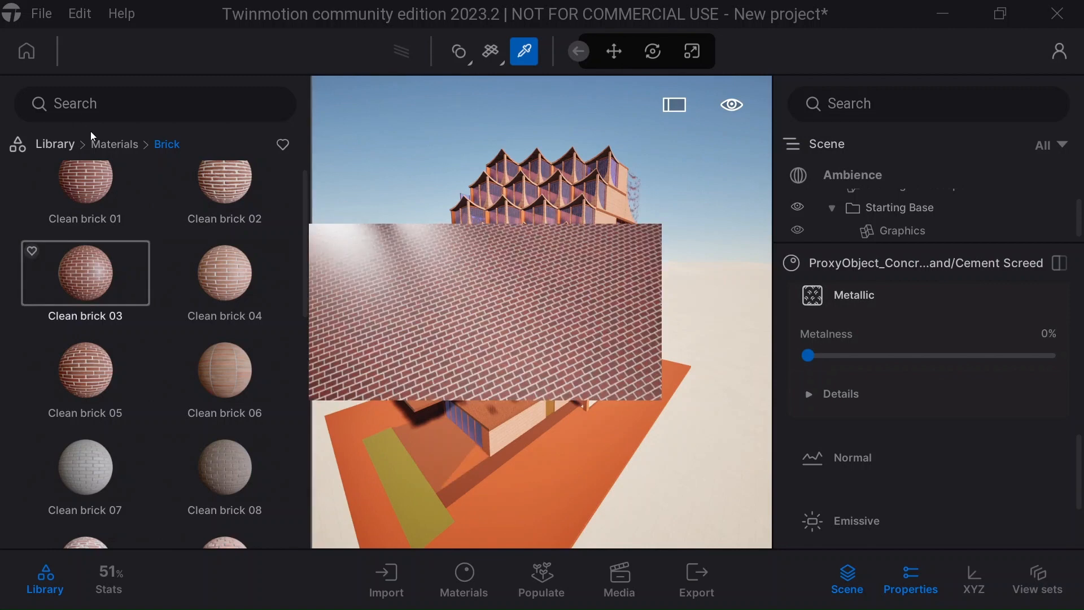
pyautogui.click(118, 145)
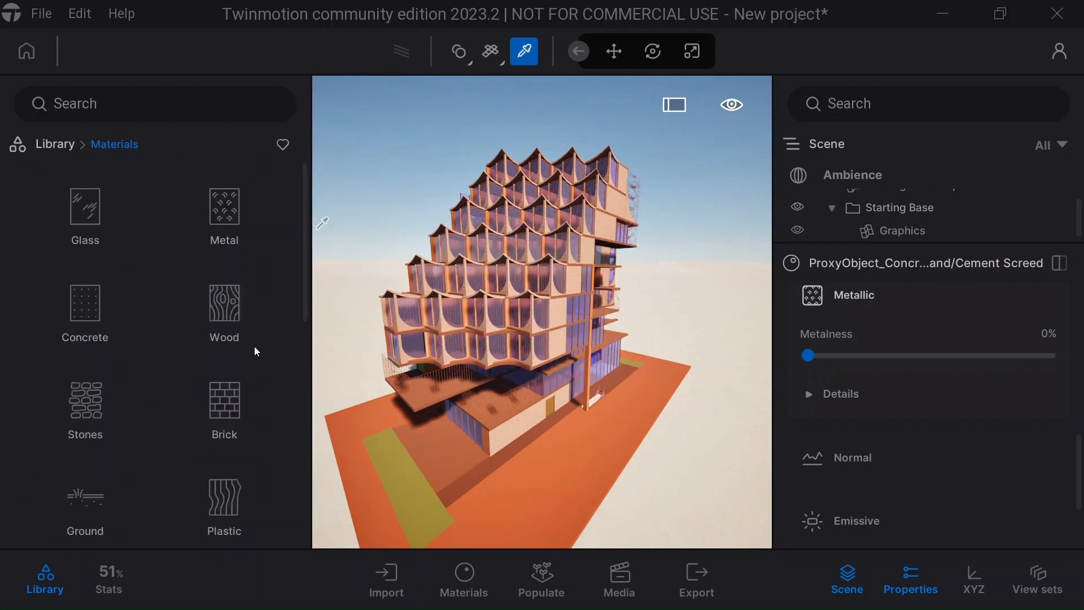
pyautogui.click(96, 306)
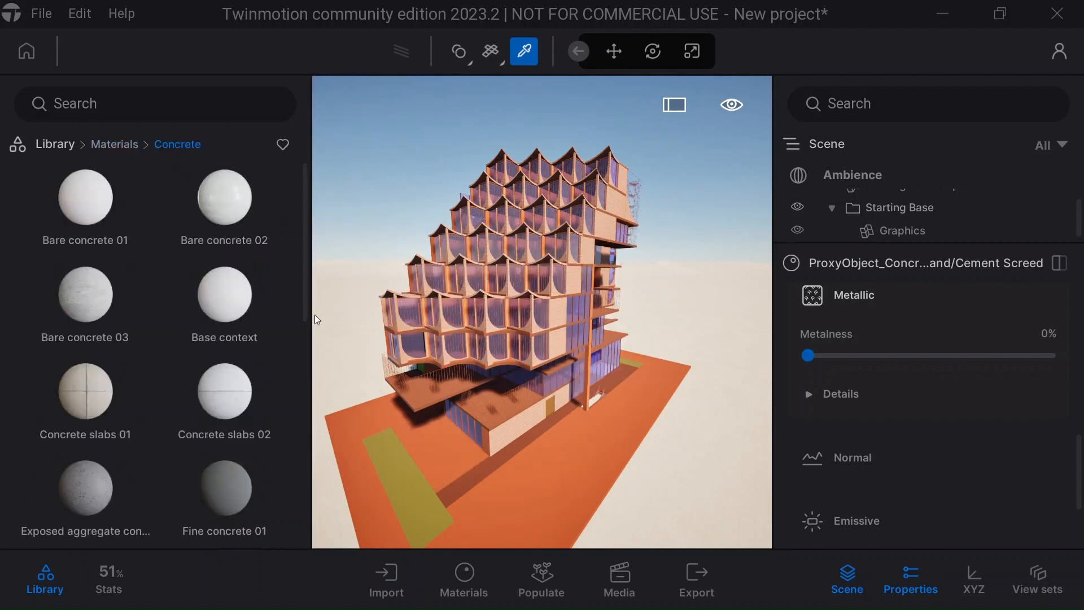
pyautogui.scroll(-6, 118, 350)
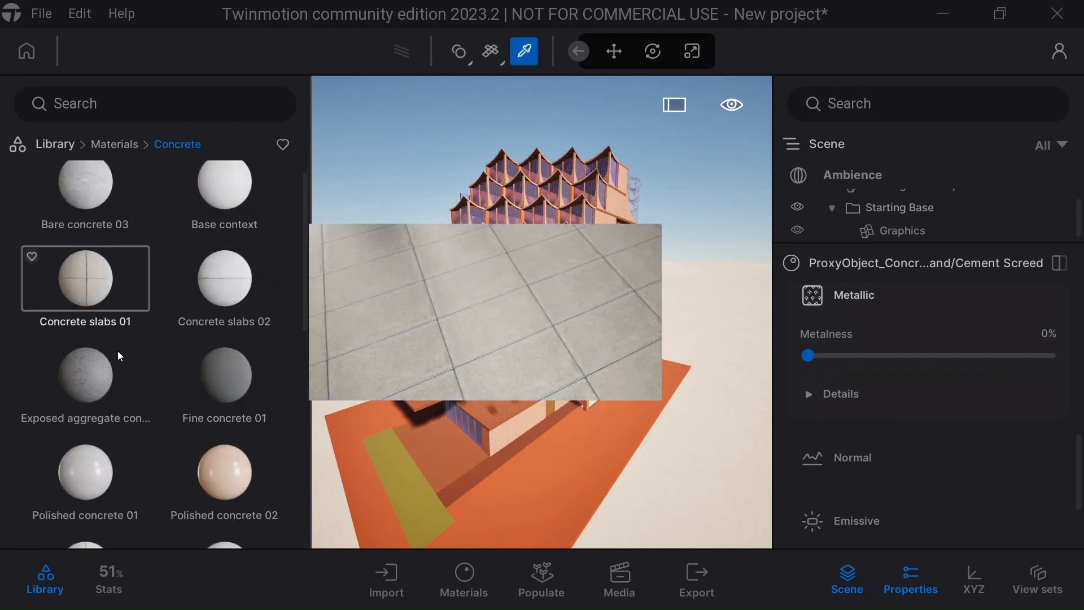
pyautogui.scroll(-1, 118, 351)
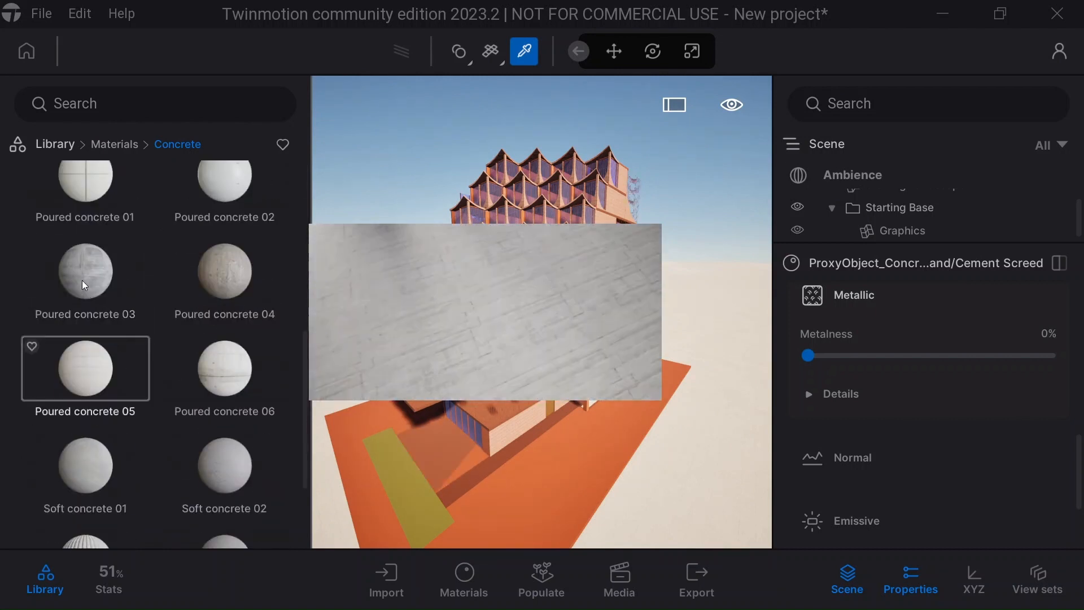
pyautogui.moveTo(366, 372); pyautogui.dragTo(530, 391)
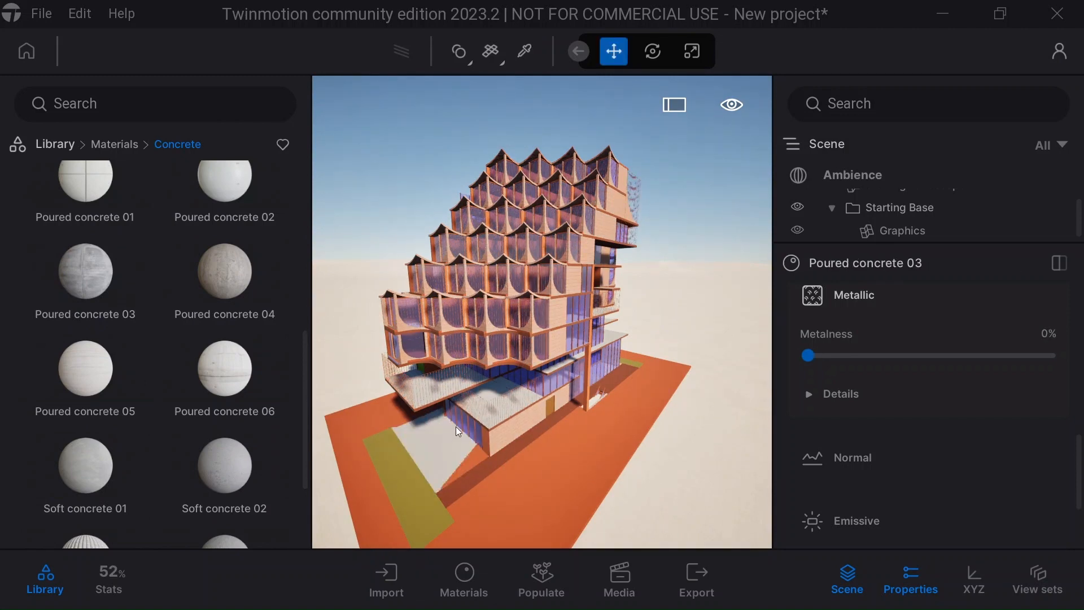
# Find Striated concrete 01 among the Concrete materials and apply it to the building's lower concrete surfaces
pyautogui.moveTo(577, 397); pyautogui.dragTo(613, 361, button='right')
pyautogui.keyDown('shift'); pyautogui.moveTo(553, 390); pyautogui.dragTo(480, 433, button='middle'); pyautogui.keyUp('shift')
pyautogui.scroll(2, 480, 433)
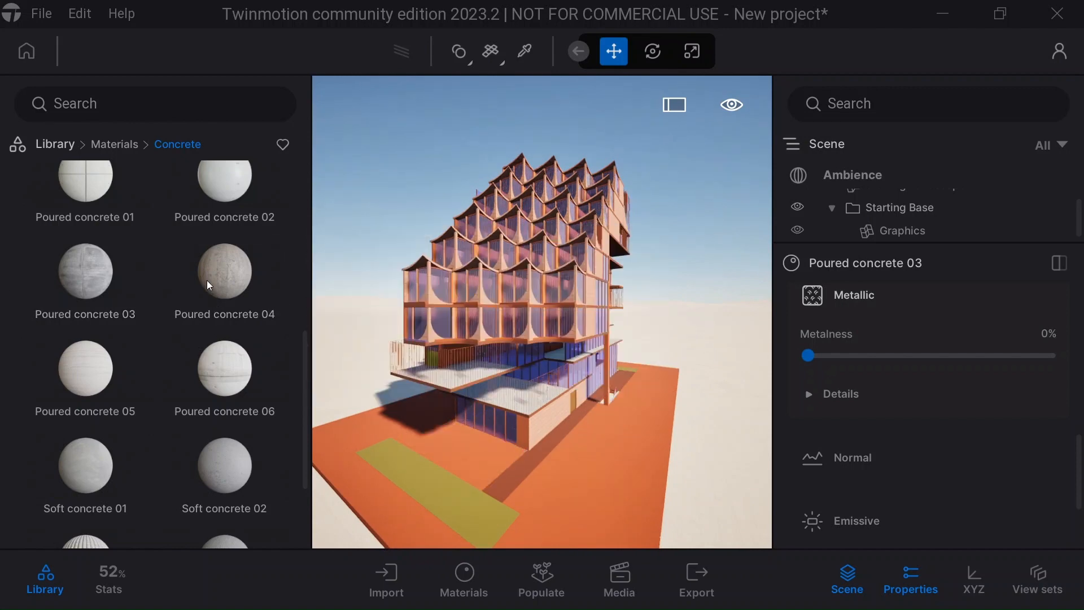
pyautogui.scroll(-3, 210, 327)
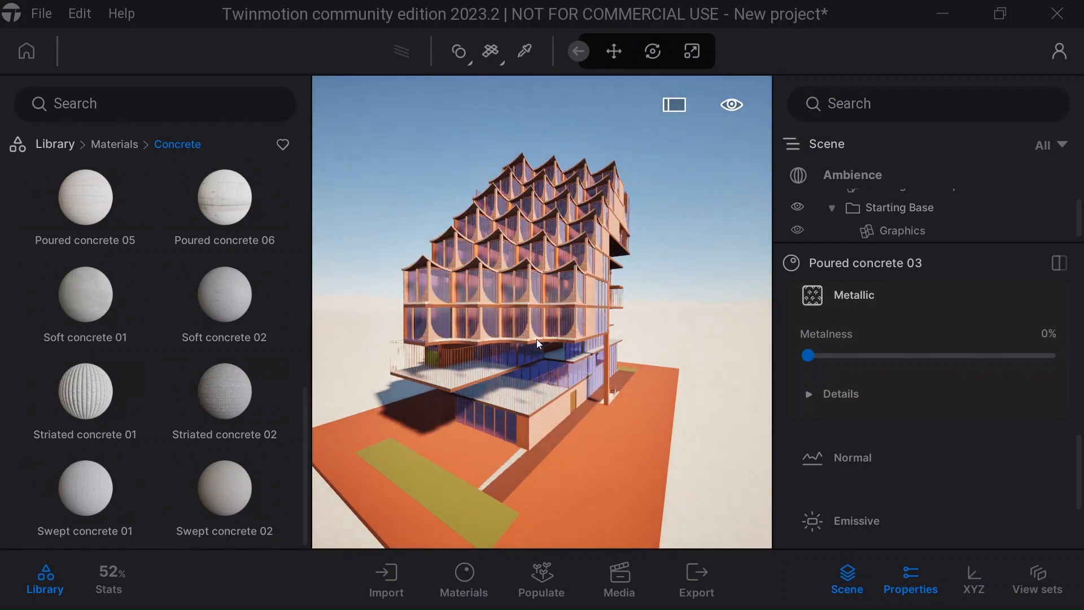
pyautogui.moveTo(537, 339); pyautogui.dragTo(537, 338)
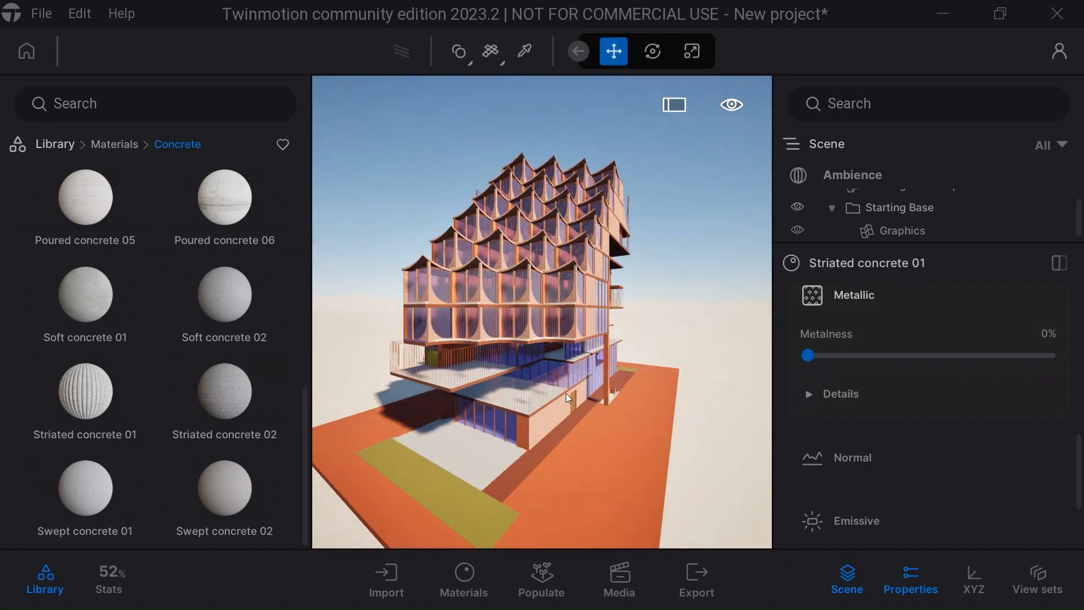
# Examine the building's concrete surfaces from several angles and distances
pyautogui.scroll(3, 540, 383)
pyautogui.keyDown('shift'); pyautogui.moveTo(518, 416); pyautogui.dragTo(471, 423, button='middle'); pyautogui.keyUp('shift')
pyautogui.scroll(-3, 548, 262)
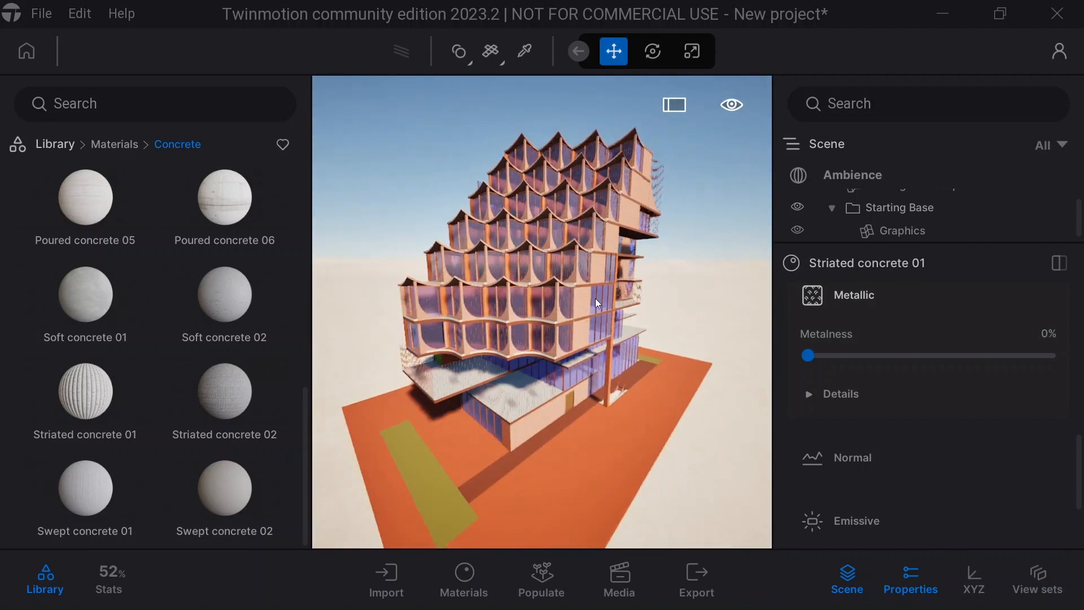
pyautogui.keyDown('shift'); pyautogui.moveTo(531, 356); pyautogui.dragTo(561, 317, button='middle'); pyautogui.keyUp('shift')
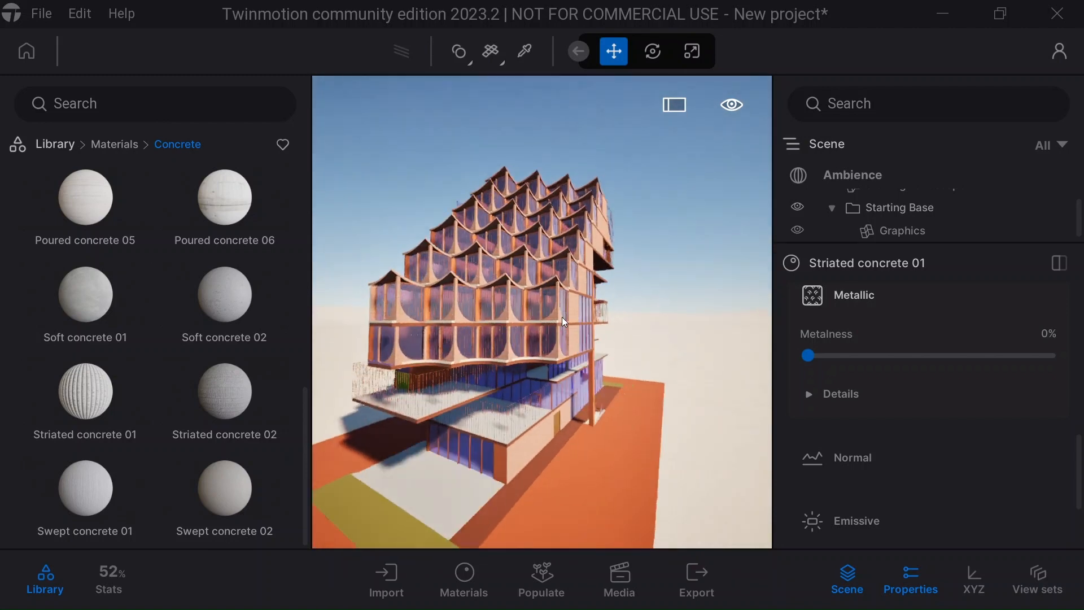
pyautogui.press('a')
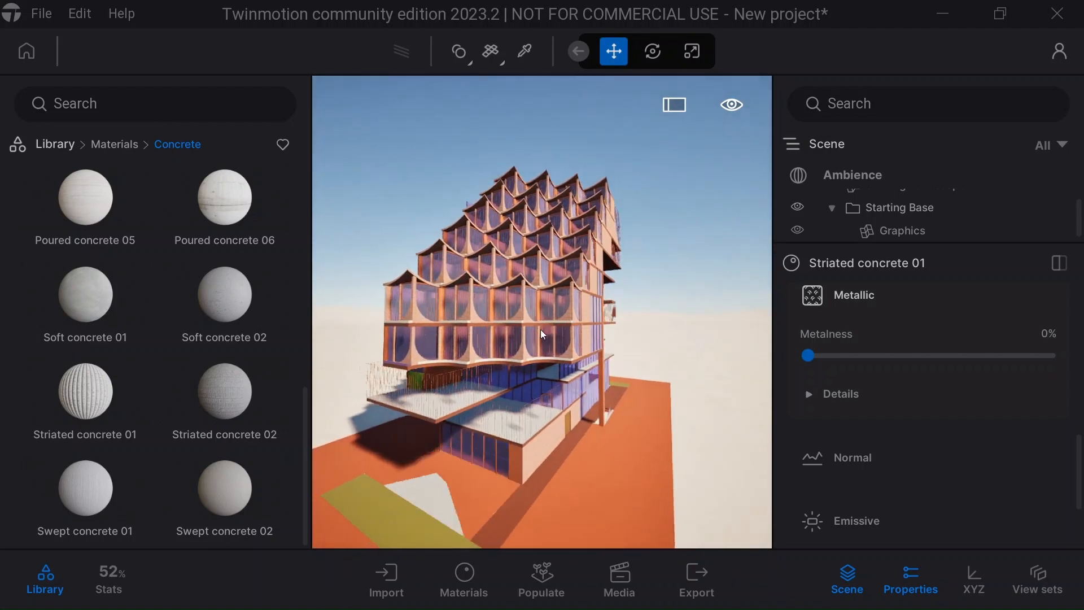
pyautogui.scroll(-2, 533, 337)
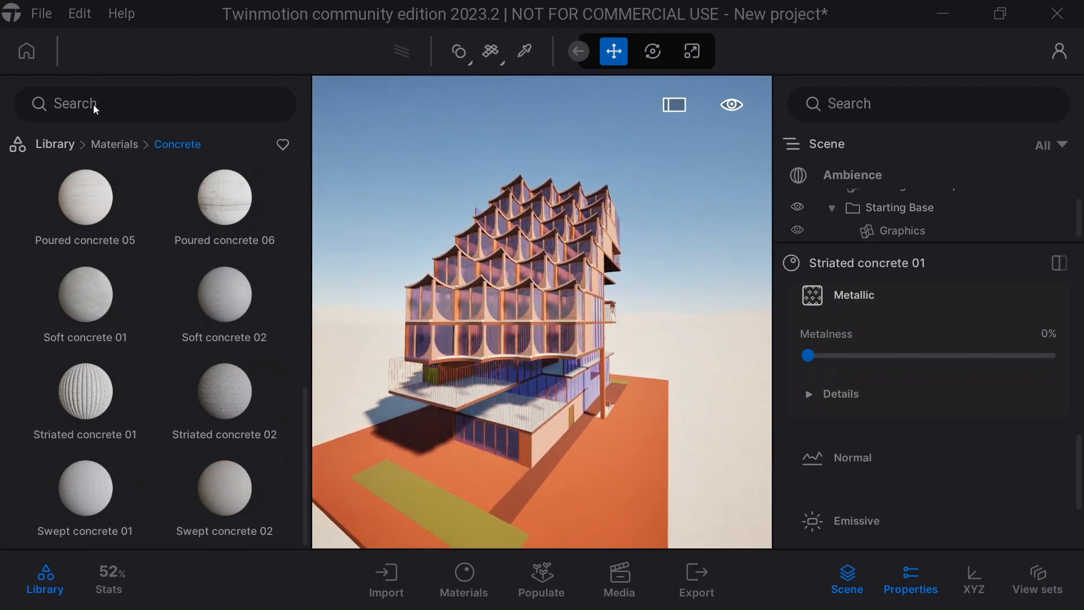
# Find Colored cobblestone among the Man-made Ground materials and apply it to the walkway beside the ground-floor volume
pyautogui.click(114, 145)
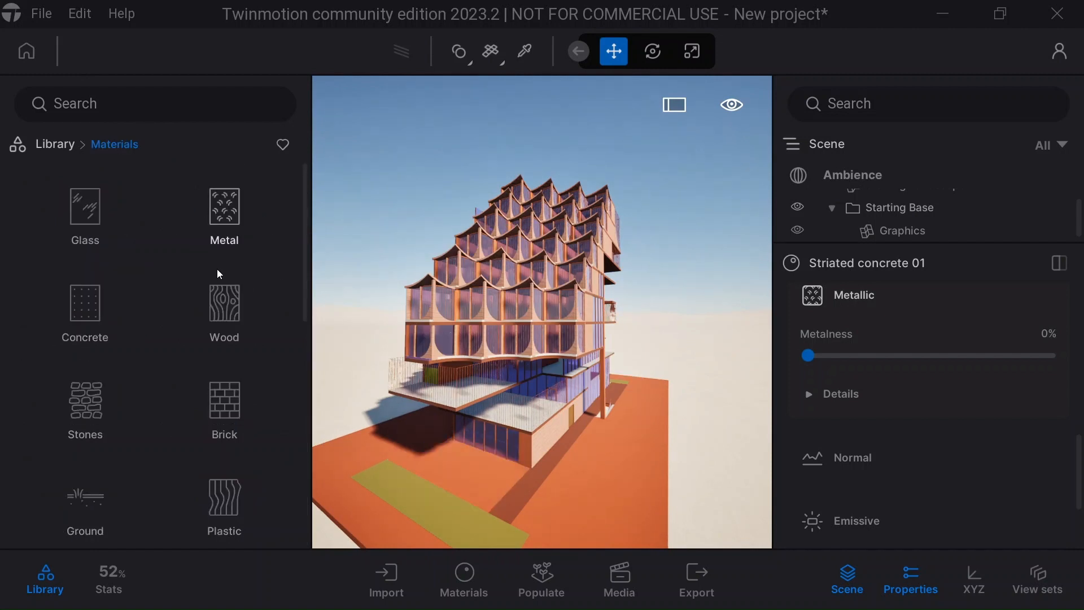
pyautogui.scroll(-3, 188, 248)
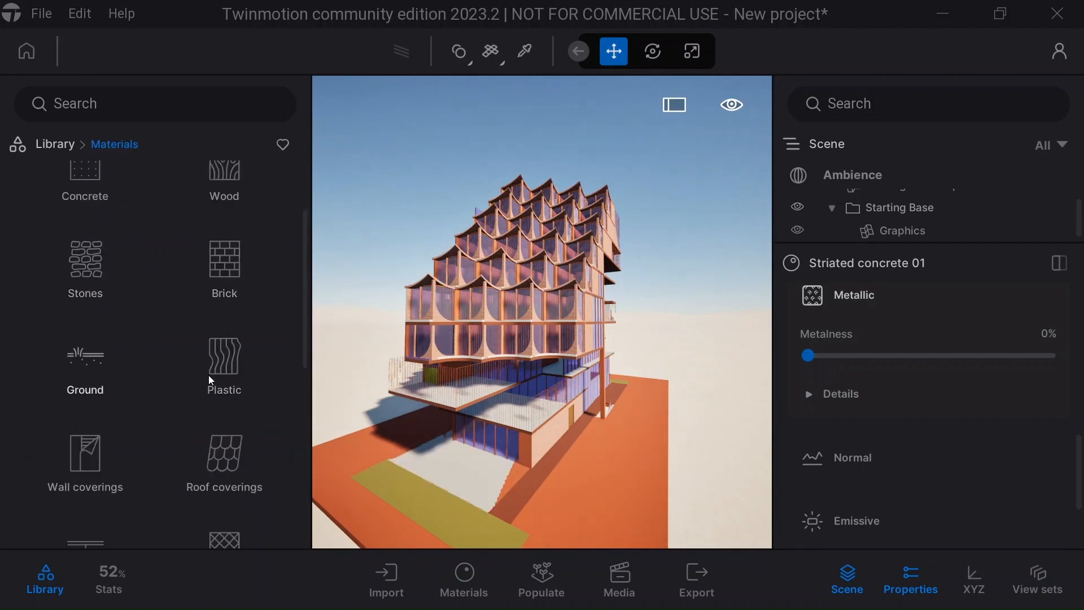
pyautogui.click(141, 373)
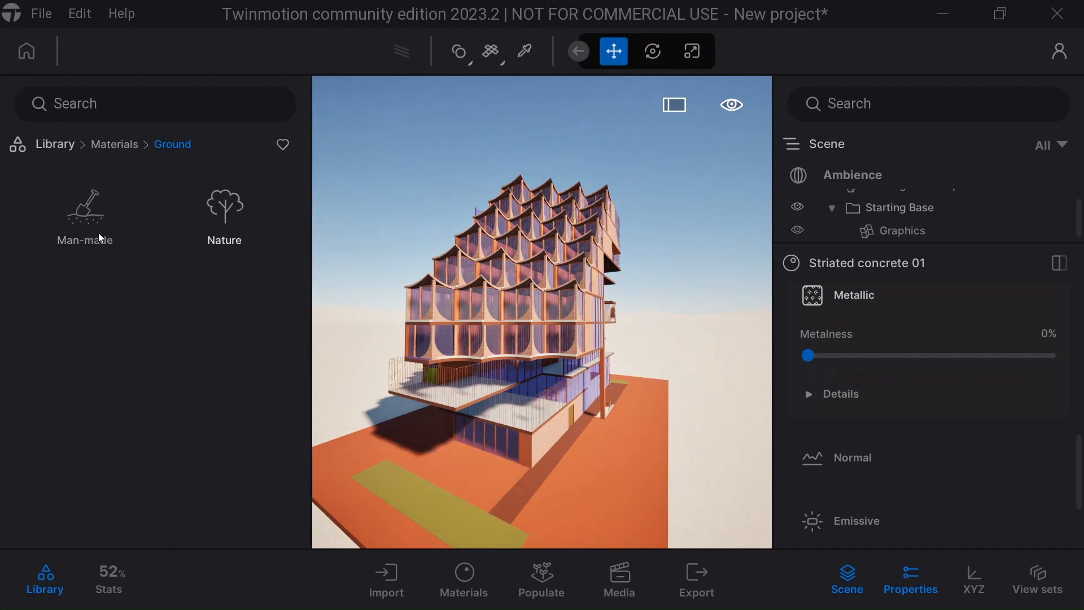
pyautogui.click(69, 224)
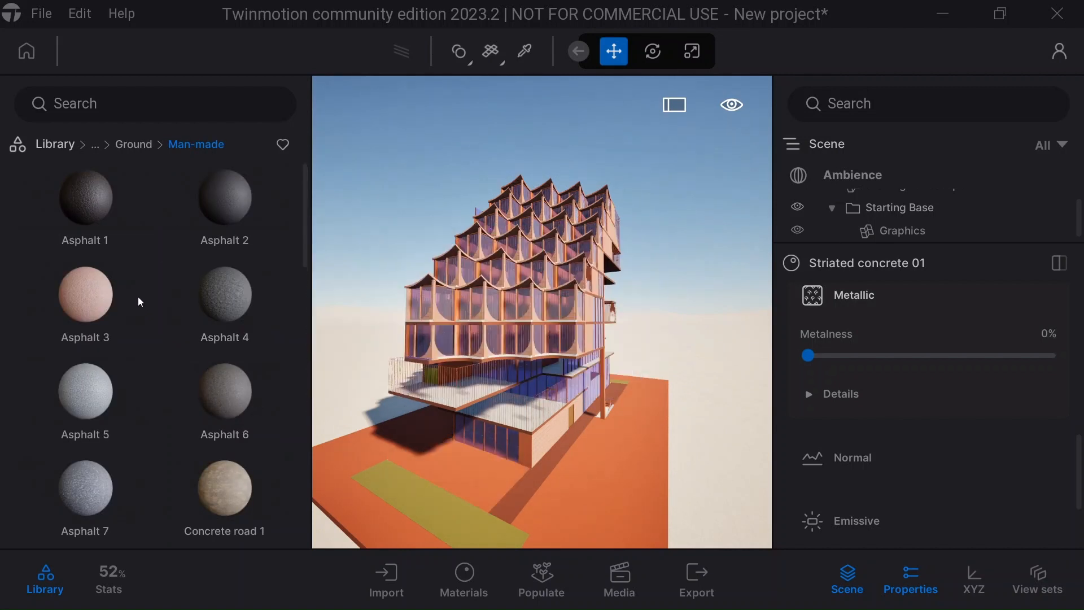
pyautogui.scroll(-5, 138, 296)
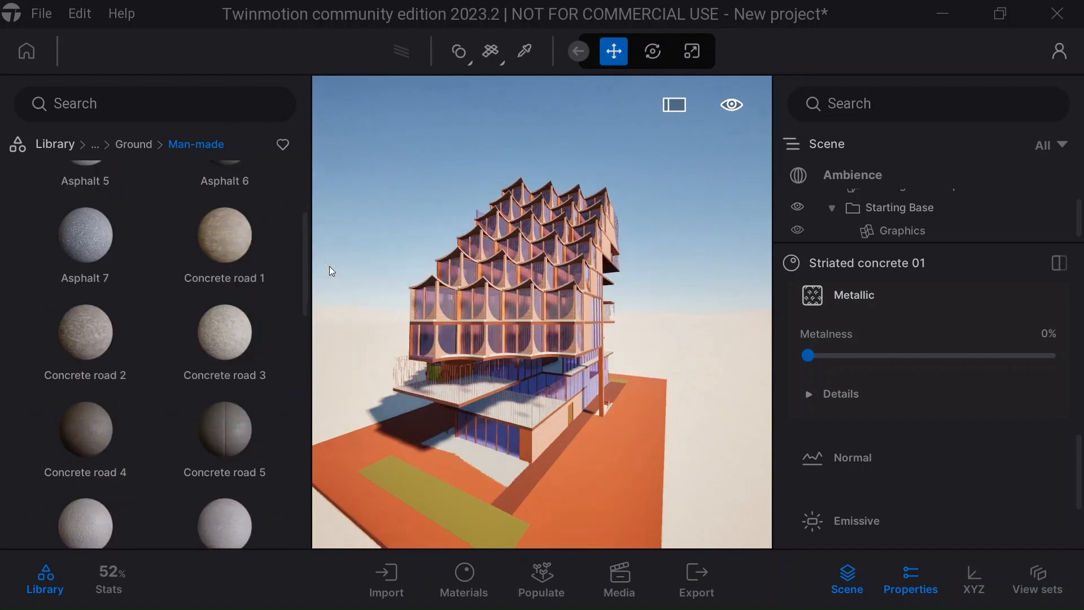
pyautogui.scroll(-3, 181, 289)
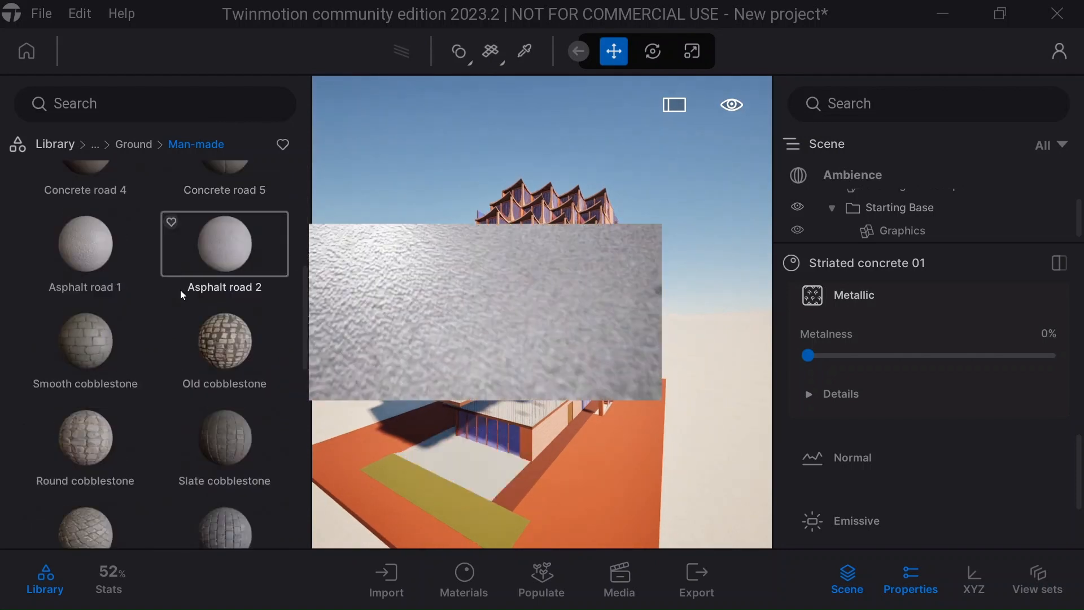
pyautogui.scroll(-2, 181, 290)
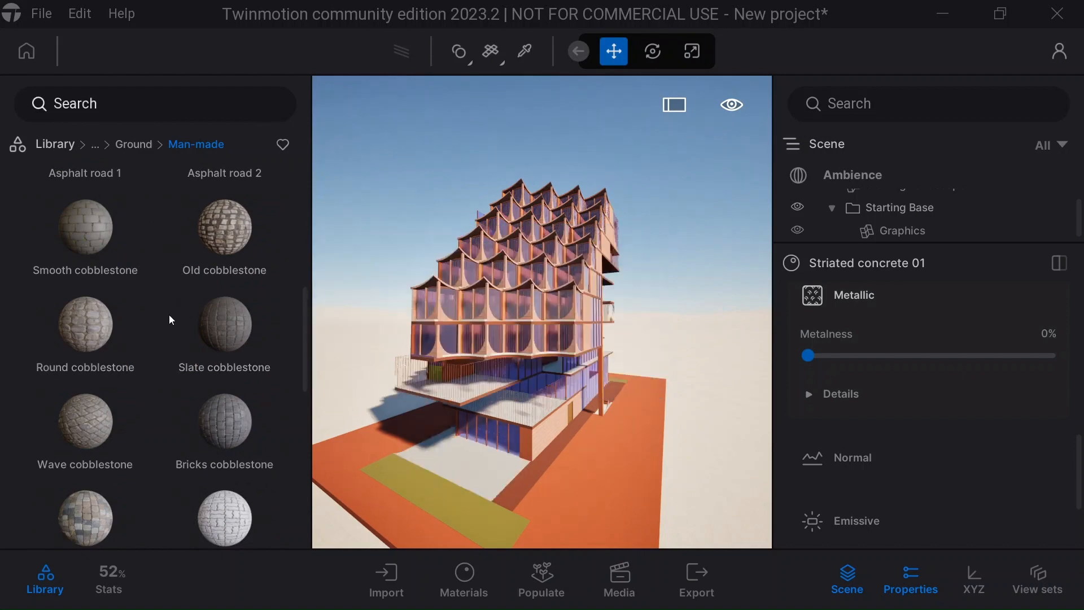
pyautogui.scroll(-1, 147, 390)
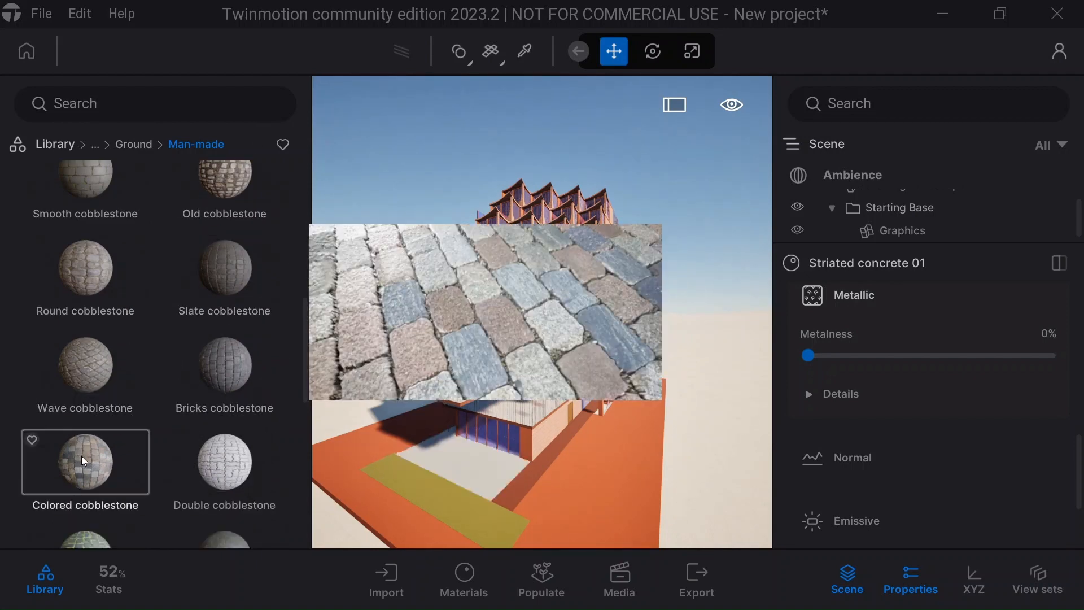
pyautogui.scroll(-2, 84, 408)
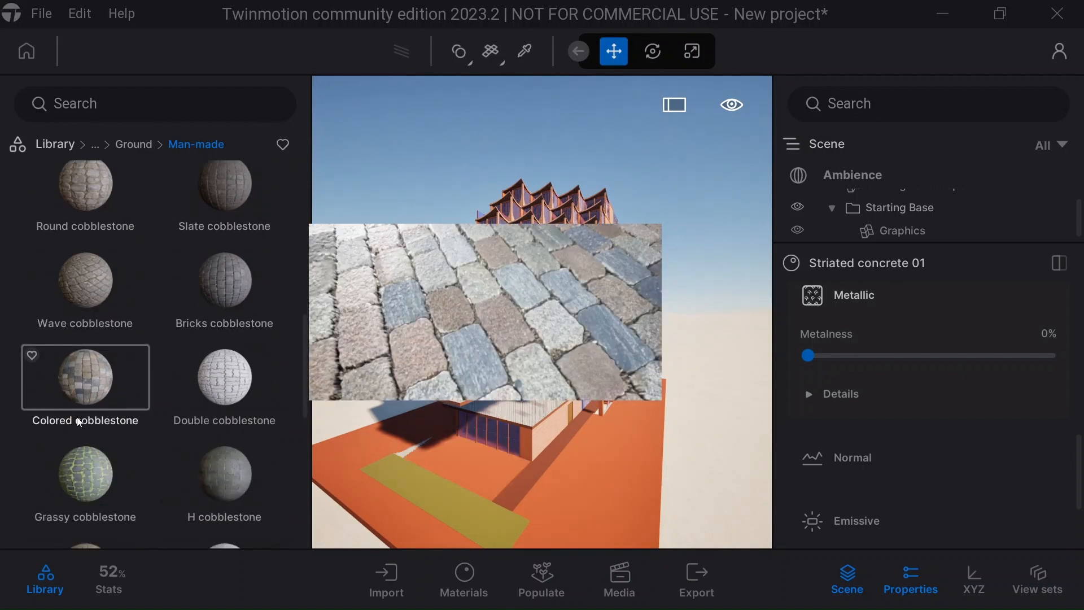
pyautogui.moveTo(68, 369); pyautogui.dragTo(529, 491)
# Inspect the cobblestone walkway and the ground around the building from different viewpoints
pyautogui.scroll(2, 588, 482)
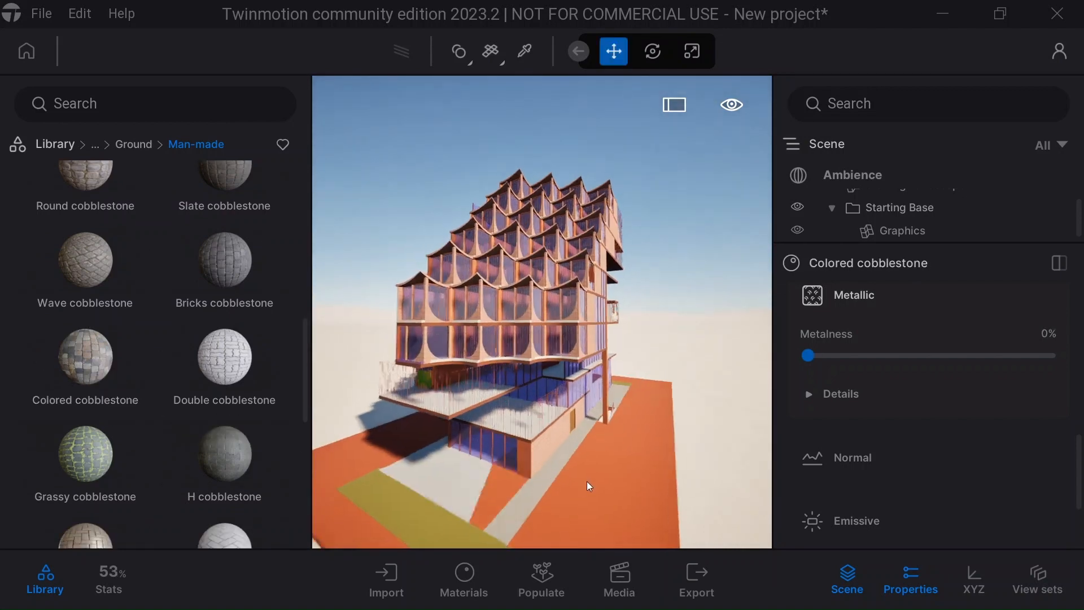
pyautogui.scroll(-1, 588, 481)
pyautogui.moveTo(587, 482)
pyautogui.keyDown('shift'); pyautogui.mouseDown(button='middle')
pyautogui.moveTo(564, 406)
pyautogui.moveTo(570, 472)
pyautogui.mouseUp(button='middle'); pyautogui.keyUp('shift')
pyautogui.scroll(-1, 513, 320)
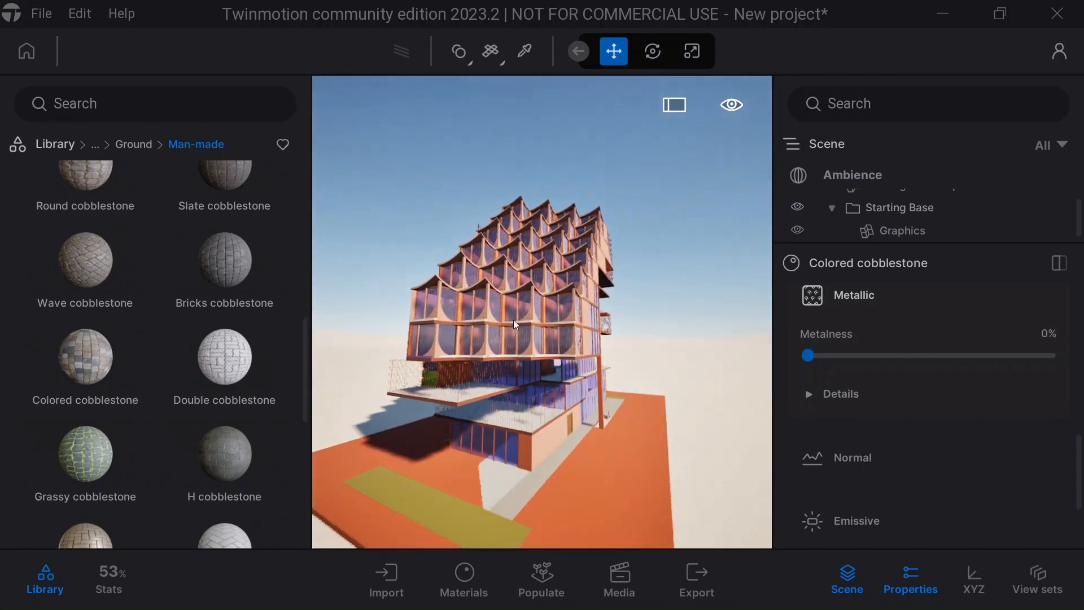
pyautogui.scroll(-1, 563, 361)
pyautogui.keyDown('shift'); pyautogui.moveTo(563, 358); pyautogui.dragTo(564, 375, button='middle'); pyautogui.keyUp('shift')
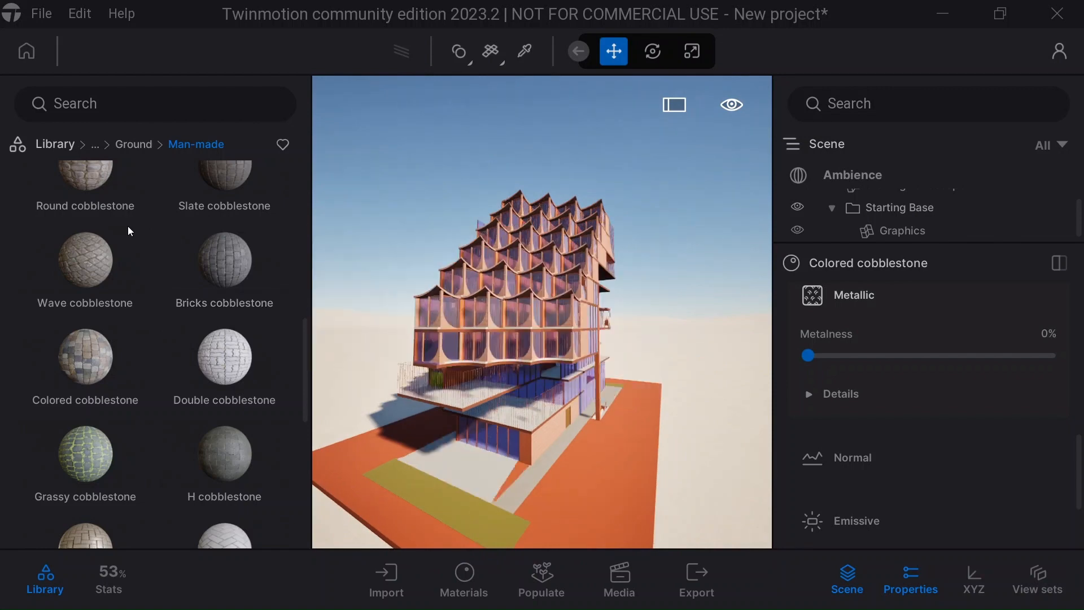
# Find Grass 4 among the Nature Ground materials and apply it to the green strip in front of the building
pyautogui.scroll(1, 128, 226)
pyautogui.scroll(1, 127, 226)
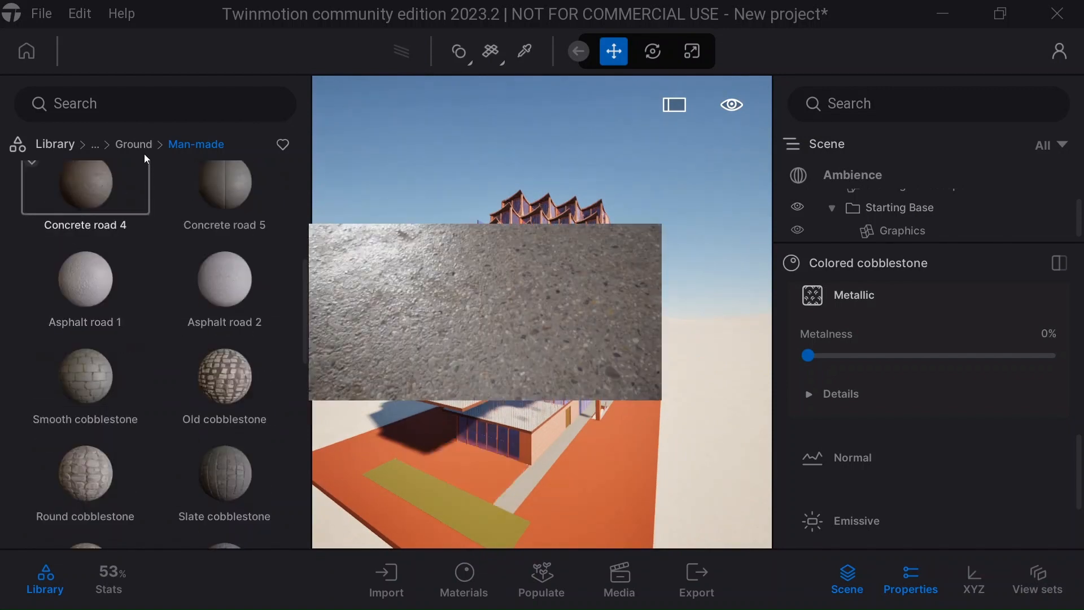
pyautogui.click(135, 144)
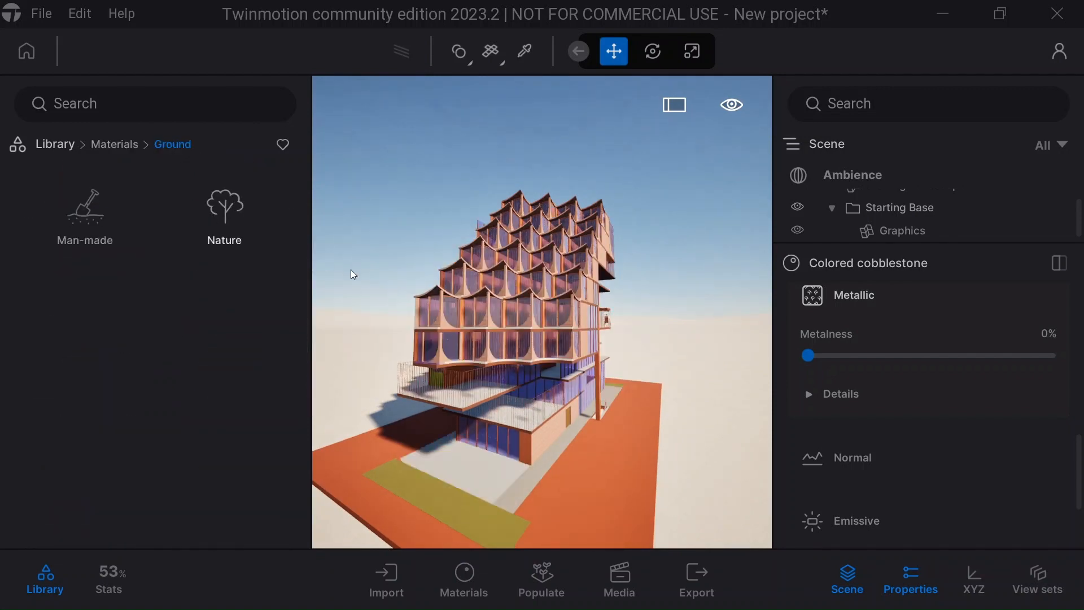
pyautogui.click(224, 214)
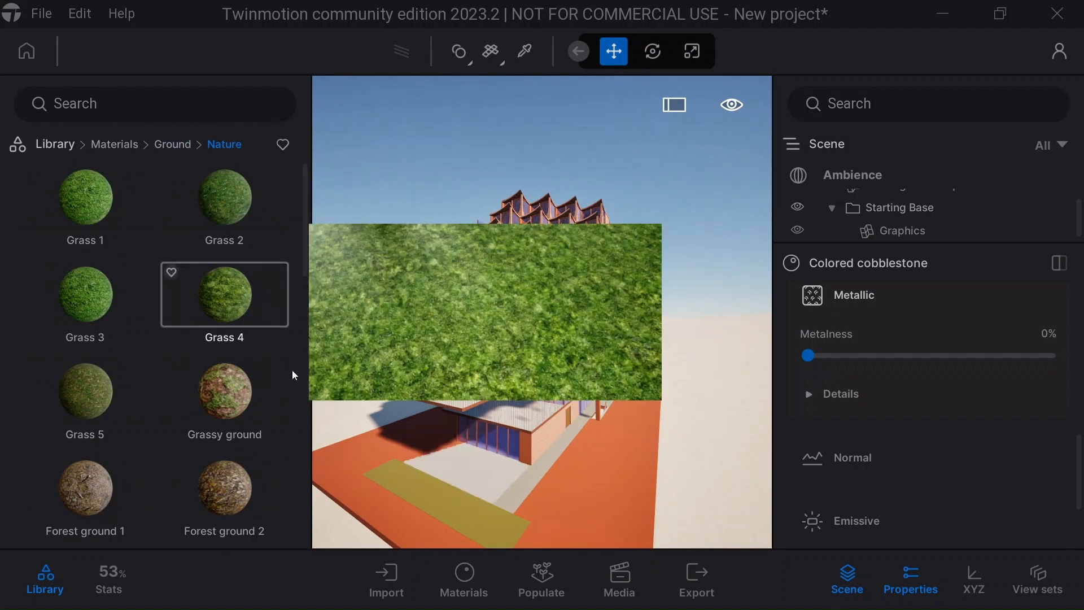
pyautogui.moveTo(294, 374); pyautogui.dragTo(457, 508)
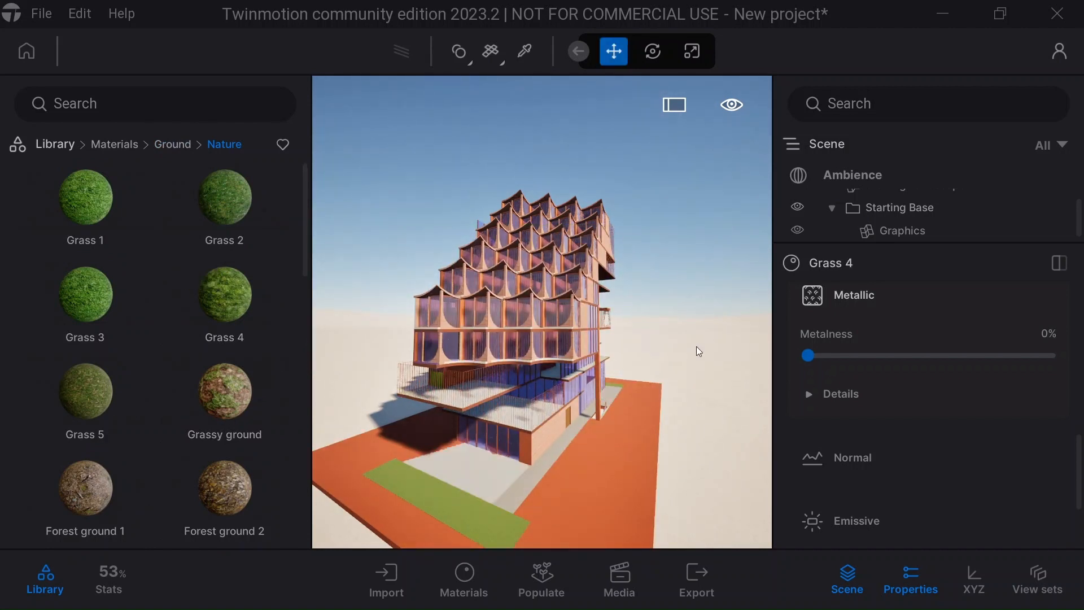
pyautogui.keyDown('shift'); pyautogui.moveTo(611, 358); pyautogui.dragTo(545, 354, button='middle'); pyautogui.keyUp('shift')
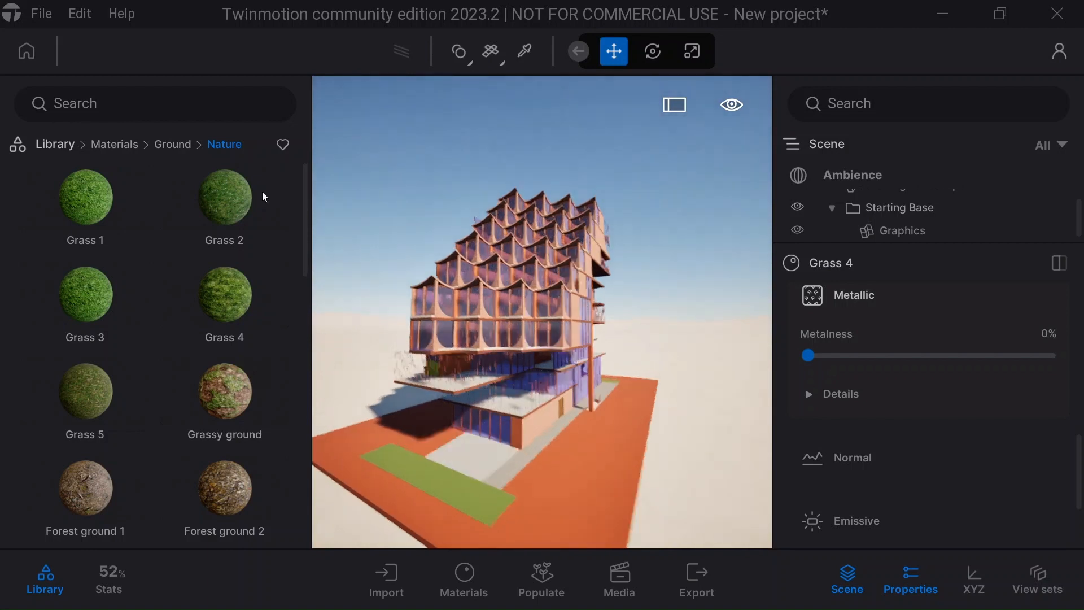
# Find the MoAf Cloudy 05 HDRI among the cloudy Morning and afternoon skies, download it and apply it as the scene's environment
pyautogui.click(72, 146)
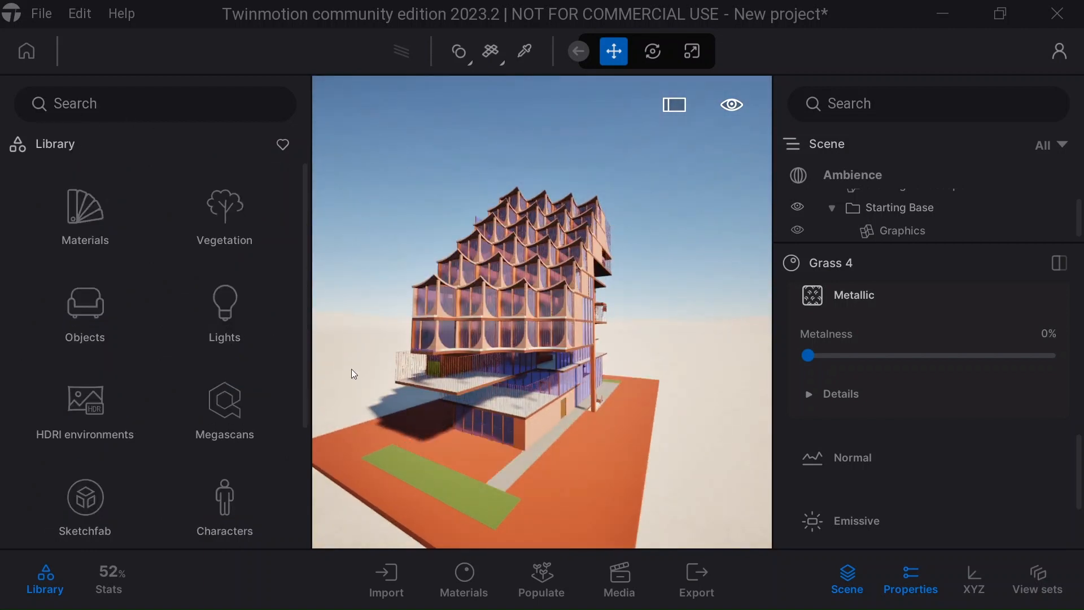
pyautogui.click(86, 408)
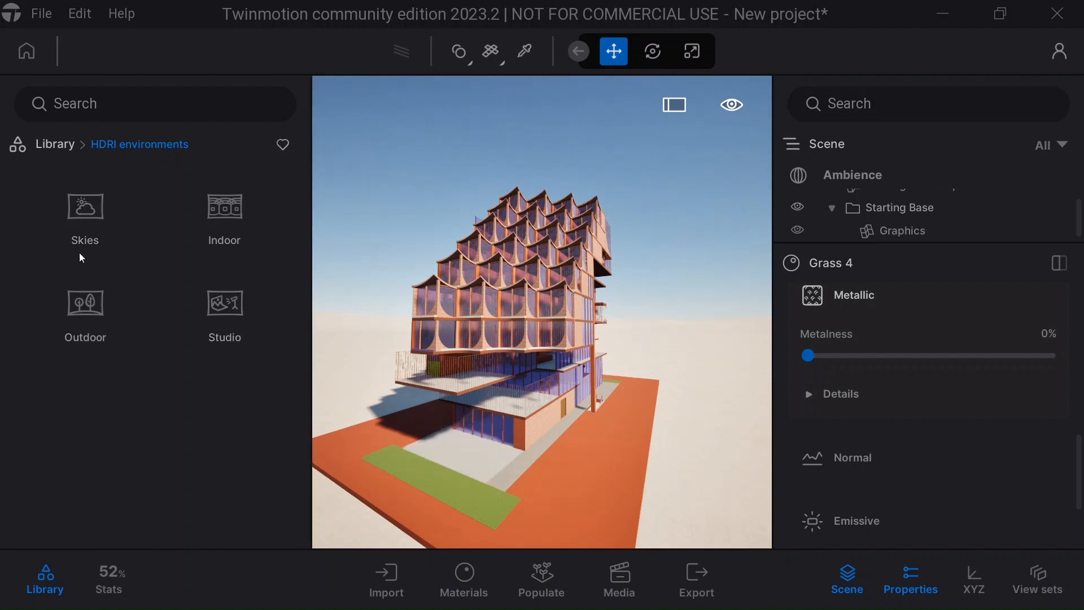
pyautogui.click(84, 217)
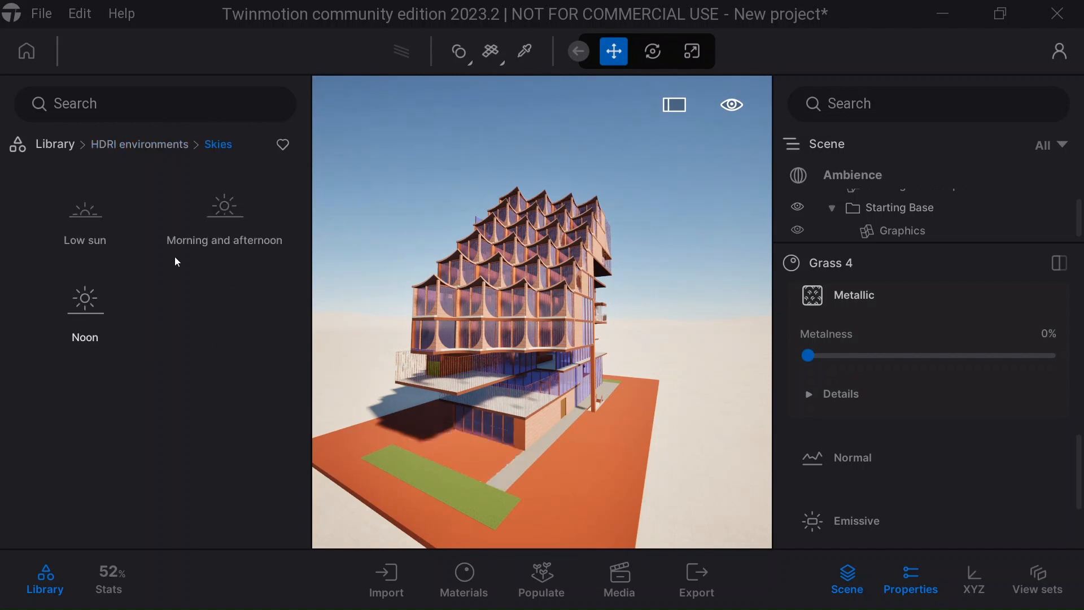
pyautogui.click(235, 227)
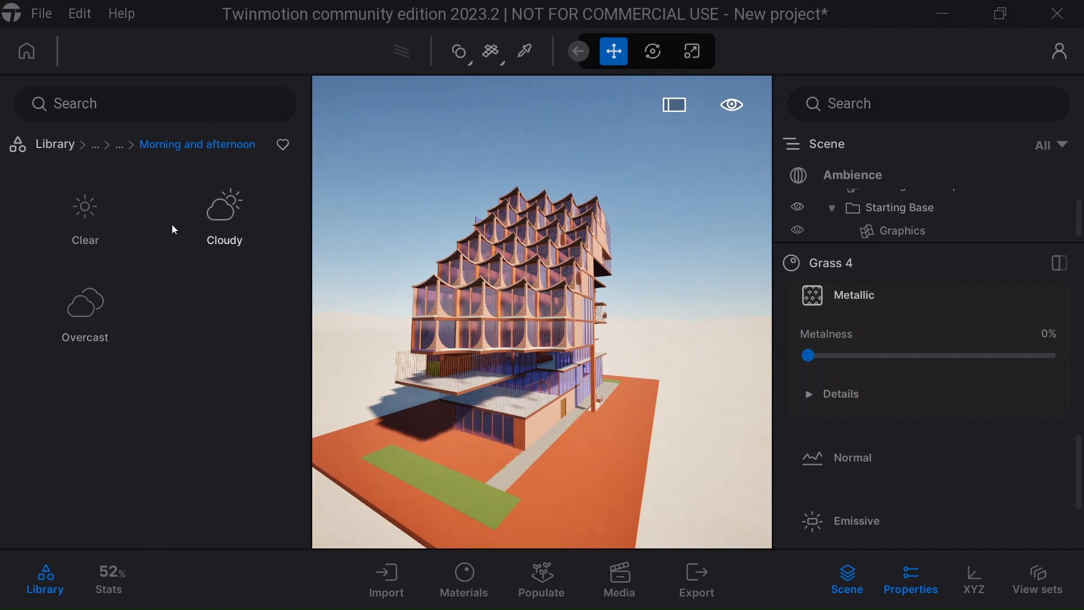
pyautogui.click(220, 220)
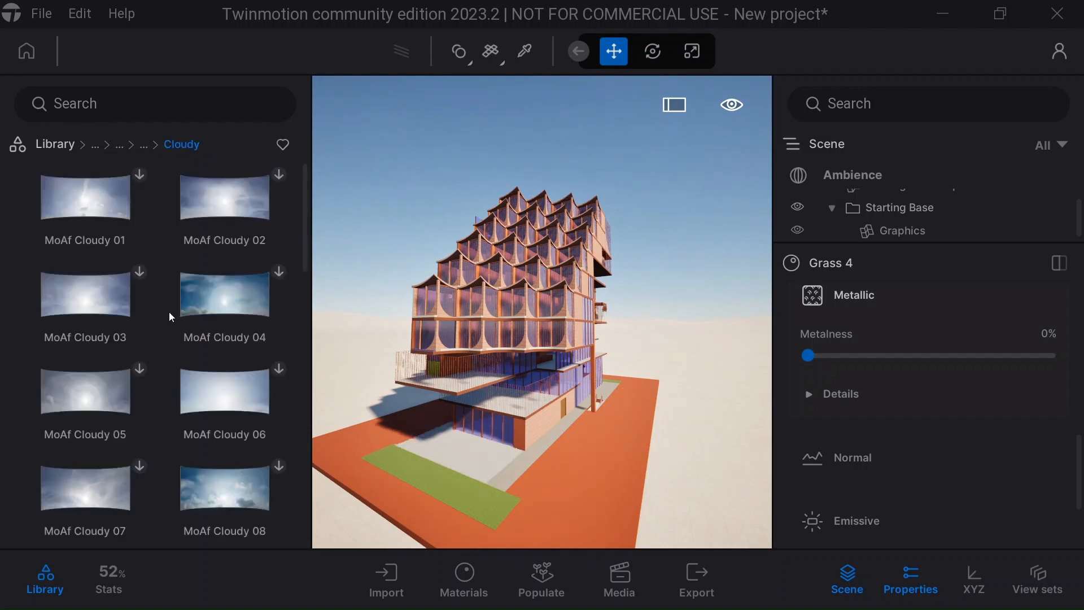
pyautogui.scroll(-5, 168, 312)
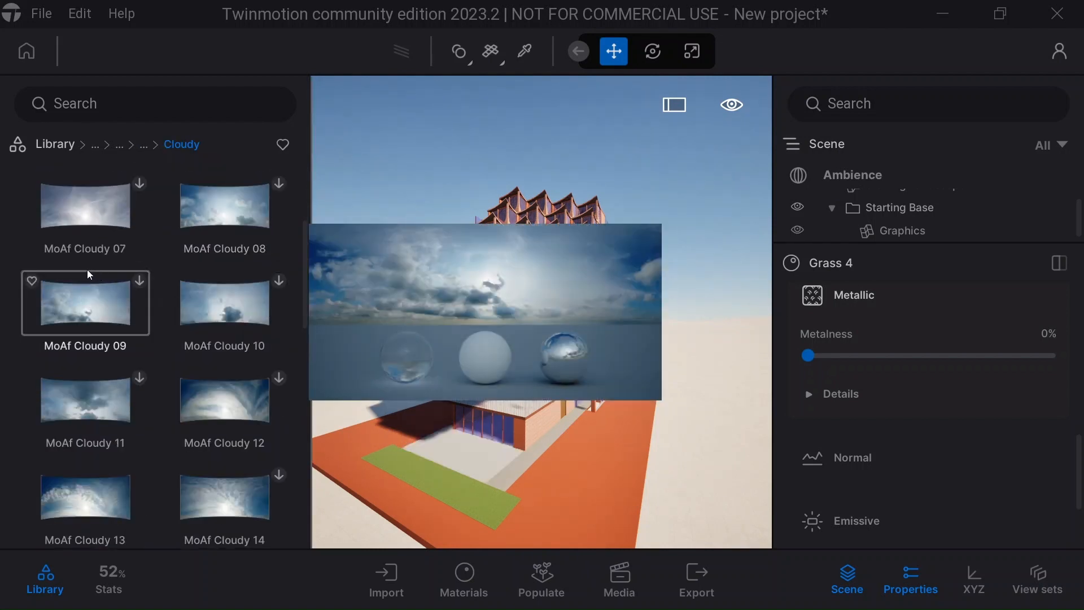
pyautogui.scroll(2, 102, 280)
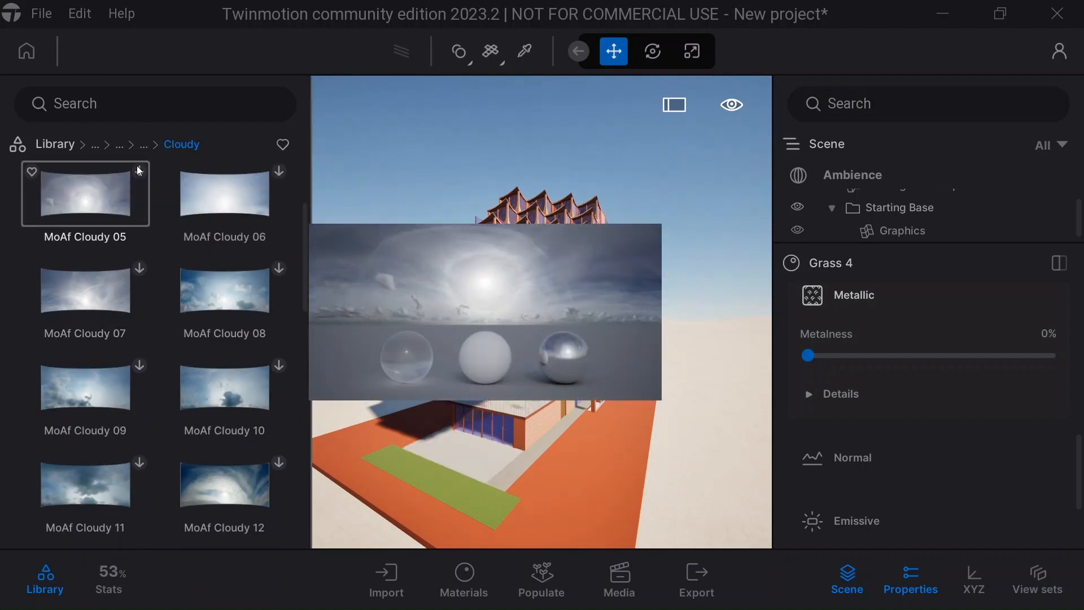
pyautogui.click(139, 170)
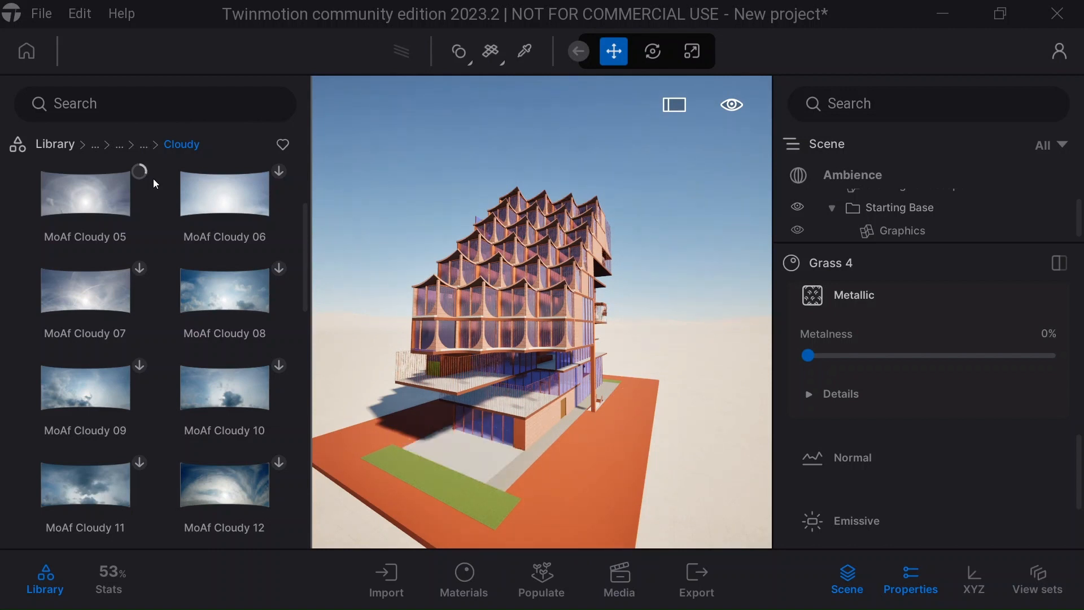
pyautogui.moveTo(43, 223)
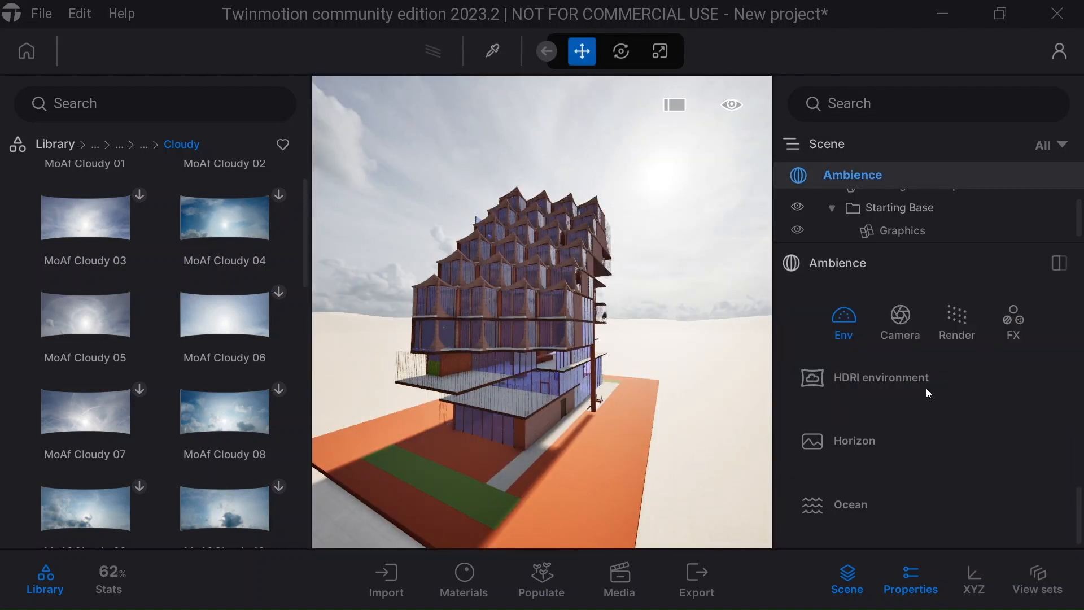
pyautogui.moveTo(702, 381); pyautogui.dragTo(717, 370, button='right')
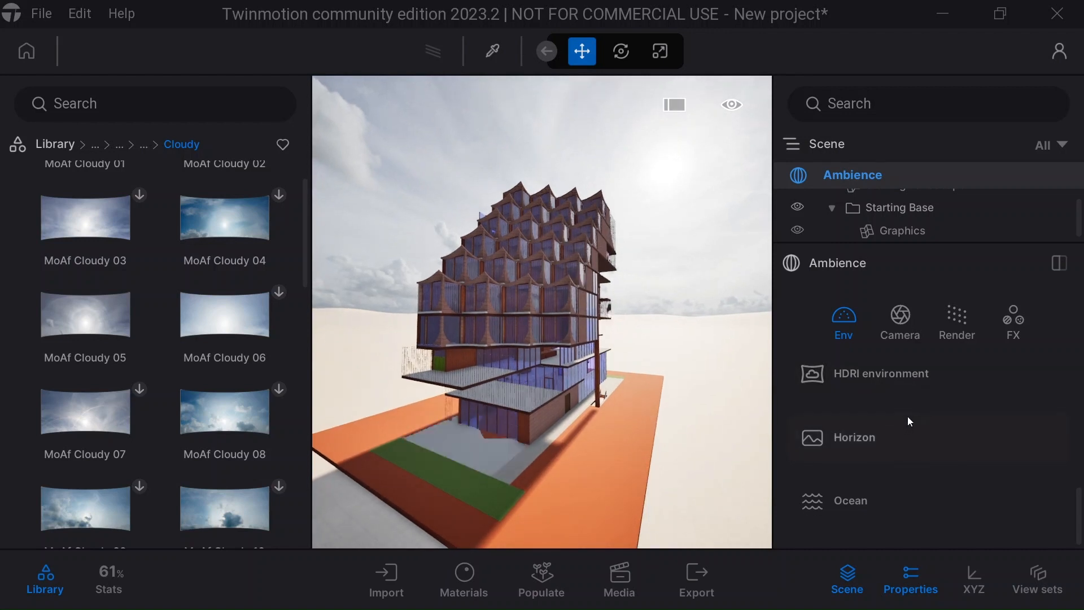
# Try several intensities for the HDRI environment, ending at 0.18, and set its rotation to 270°
pyautogui.scroll(1, 906, 415)
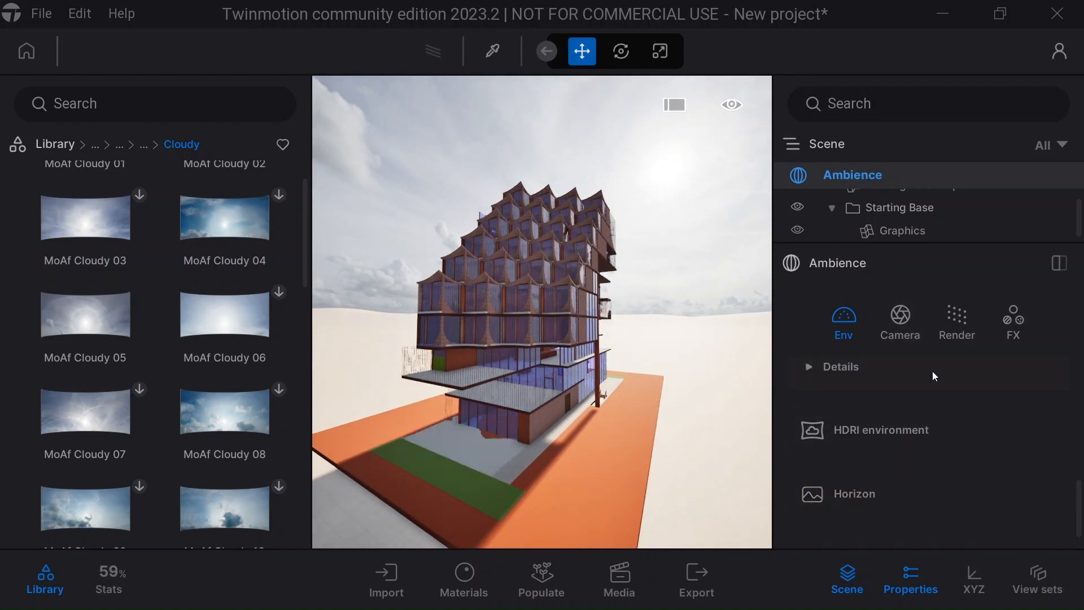
pyautogui.click(879, 436)
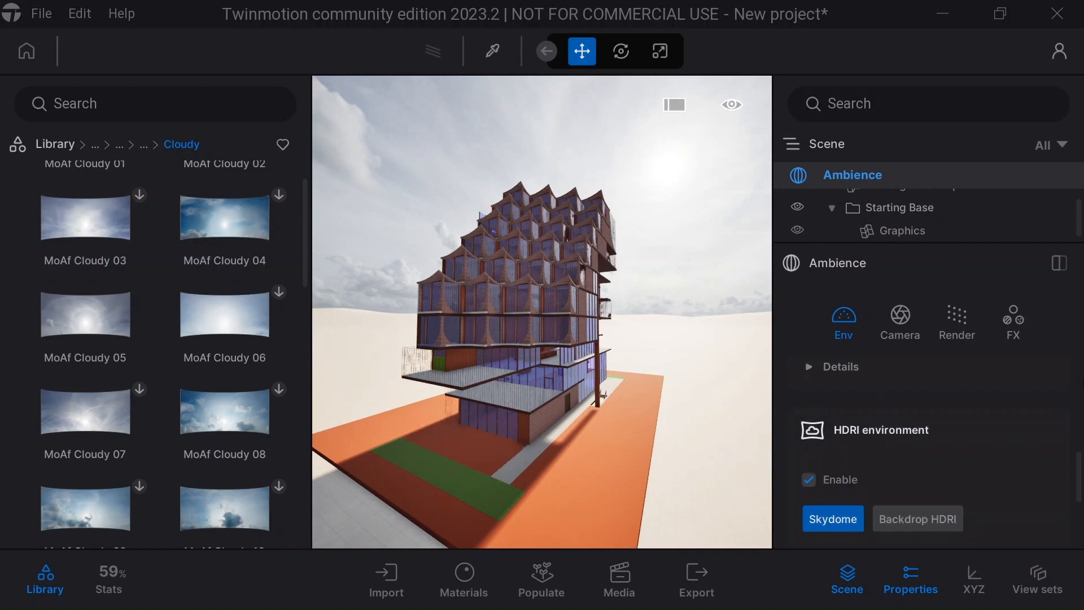
pyautogui.scroll(-2, 997, 397)
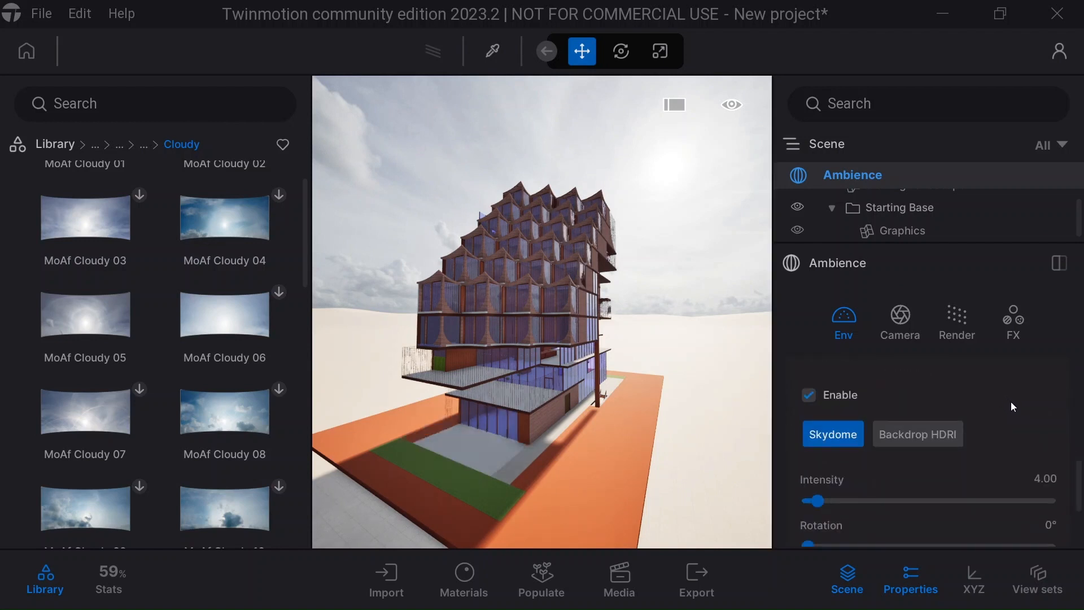
pyautogui.scroll(-1, 1011, 402)
pyautogui.moveTo(817, 444); pyautogui.dragTo(794, 443)
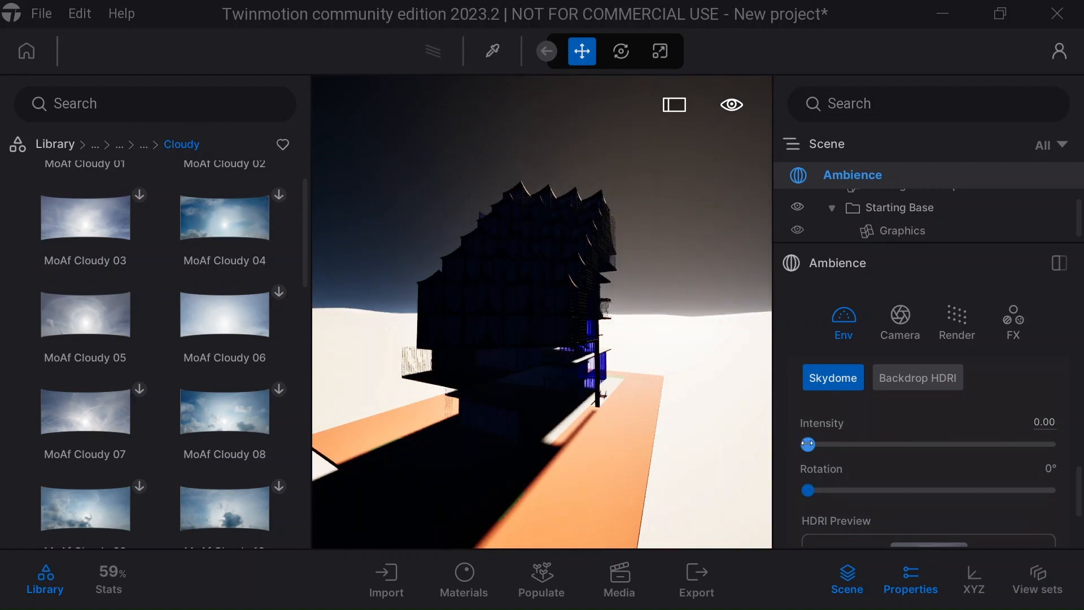
pyautogui.moveTo(808, 444); pyautogui.dragTo(891, 443)
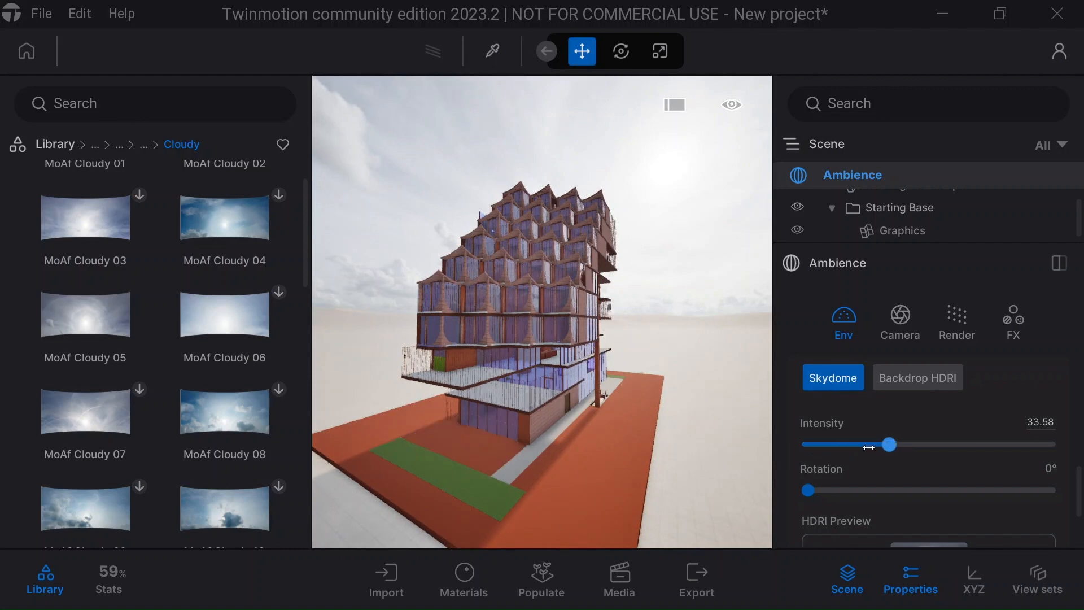
pyautogui.moveTo(980, 458); pyautogui.dragTo(980, 459)
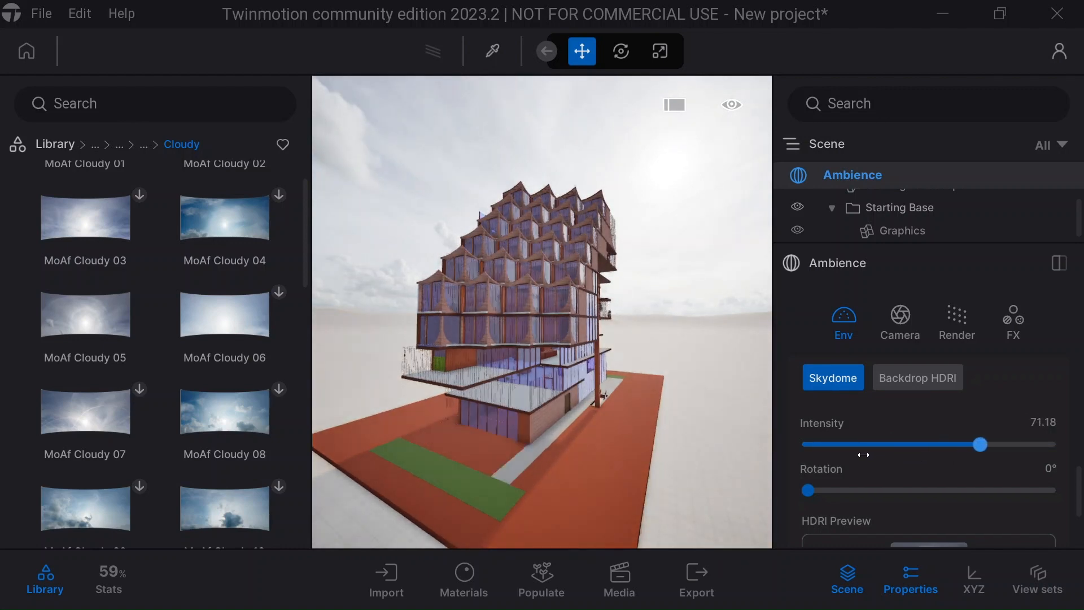
pyautogui.moveTo(863, 455); pyautogui.dragTo(809, 443)
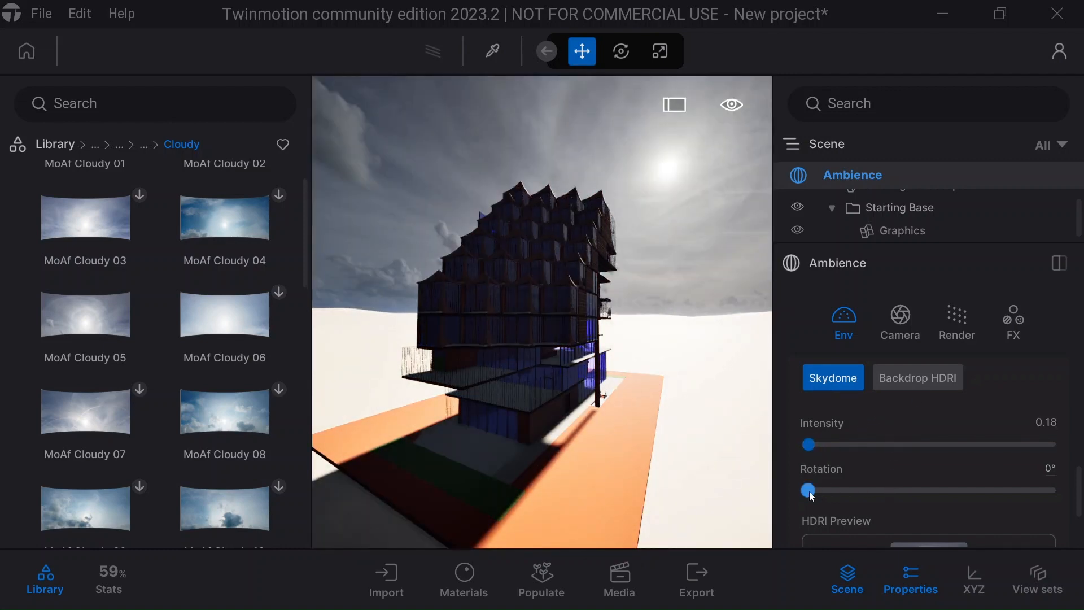
pyautogui.moveTo(873, 486); pyautogui.dragTo(996, 489)
# Enable the City horizon picture for the environment and set its rotation to 98°
pyautogui.scroll(-2, 914, 438)
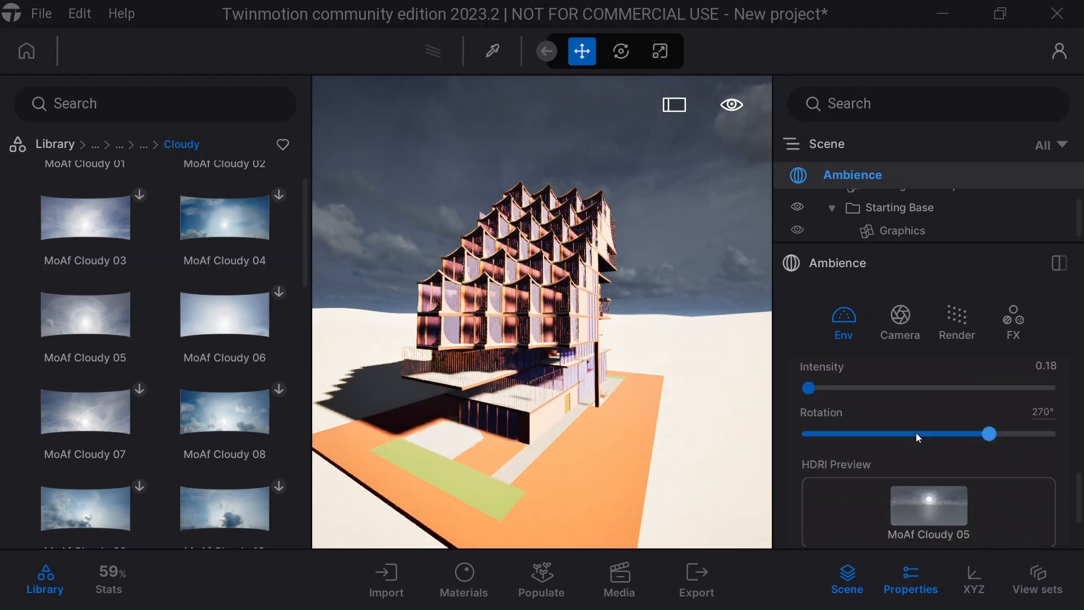
pyautogui.scroll(-5, 1008, 458)
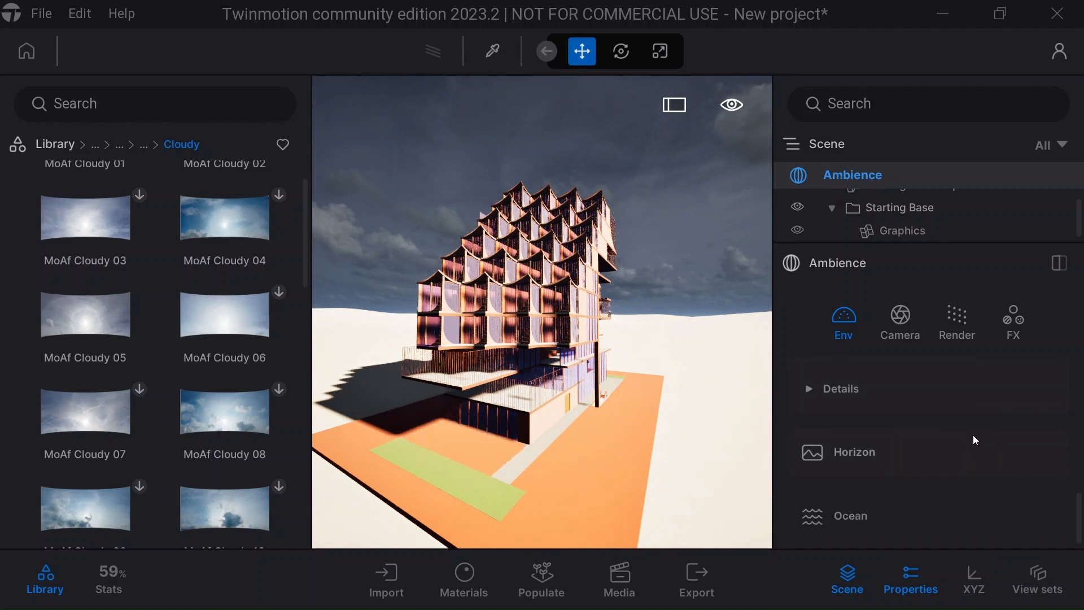
pyautogui.click(812, 377)
pyautogui.scroll(-3, 948, 421)
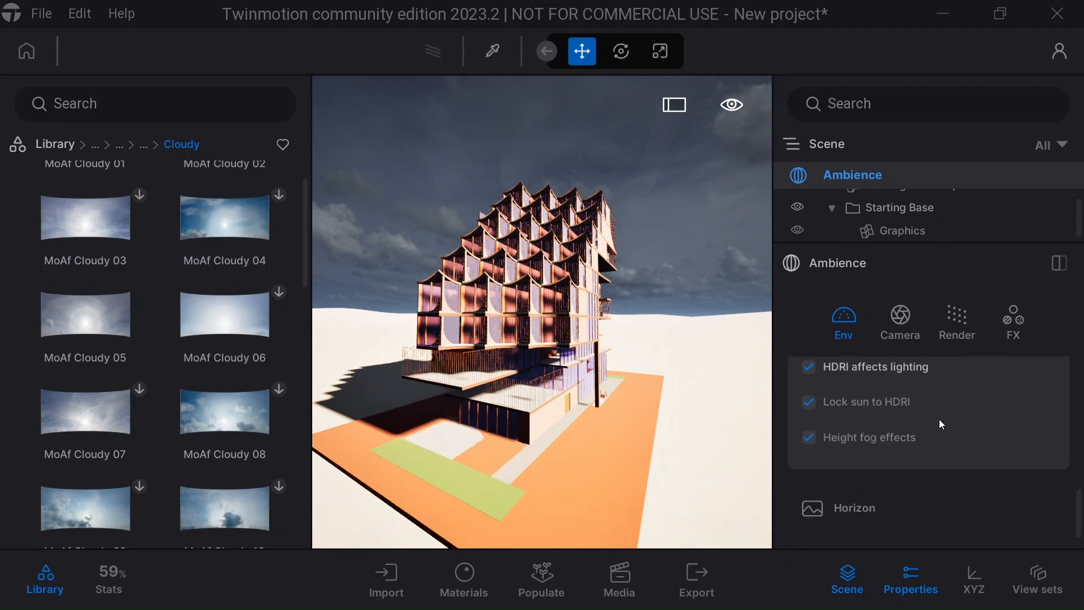
pyautogui.click(925, 440)
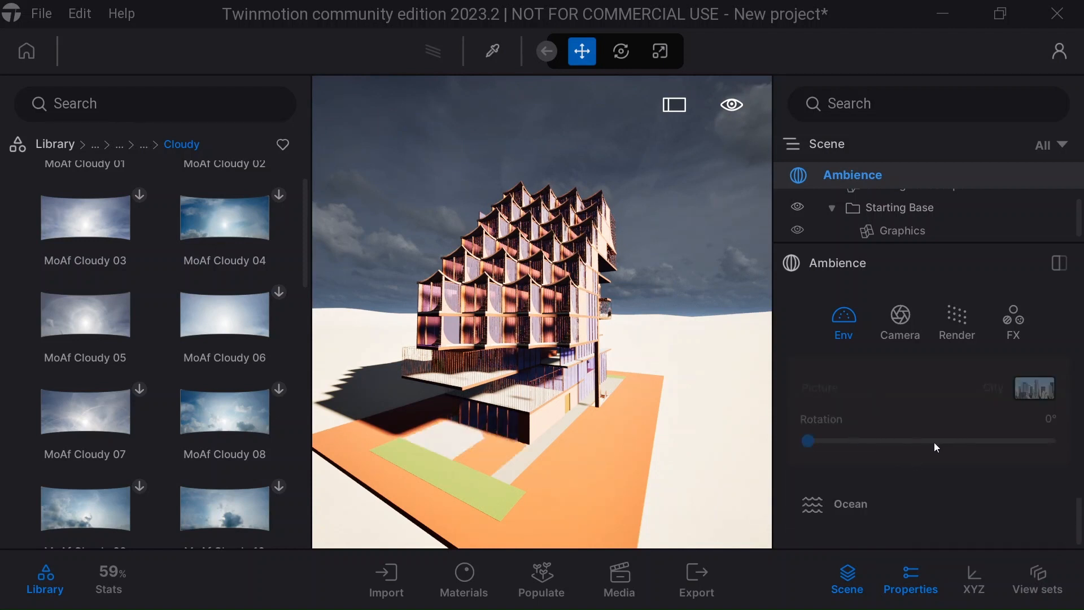
pyautogui.scroll(1, 846, 439)
pyautogui.click(808, 404)
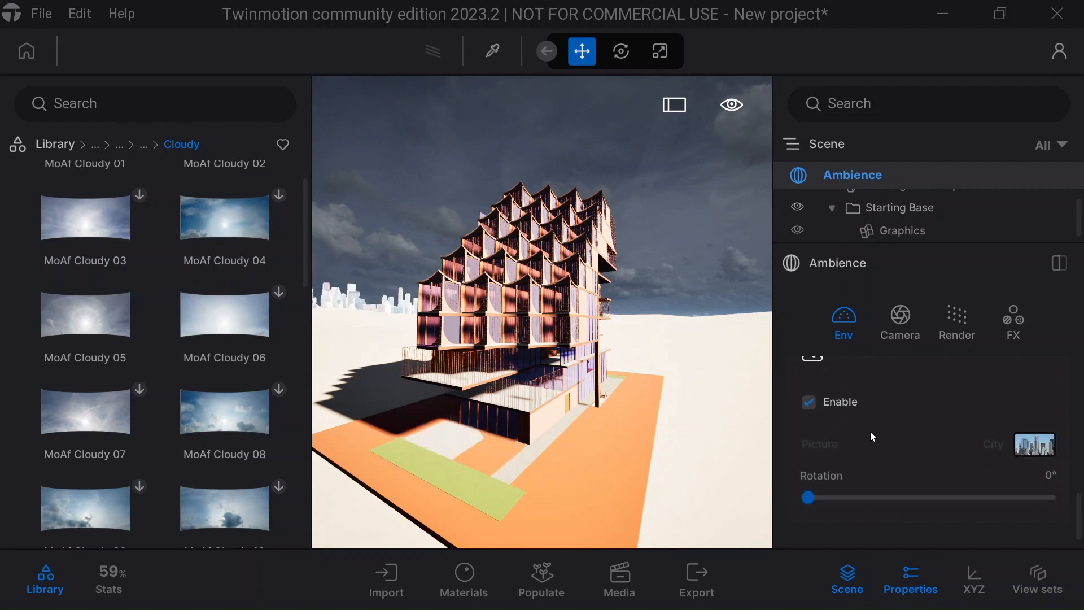
pyautogui.moveTo(812, 495); pyautogui.dragTo(873, 497)
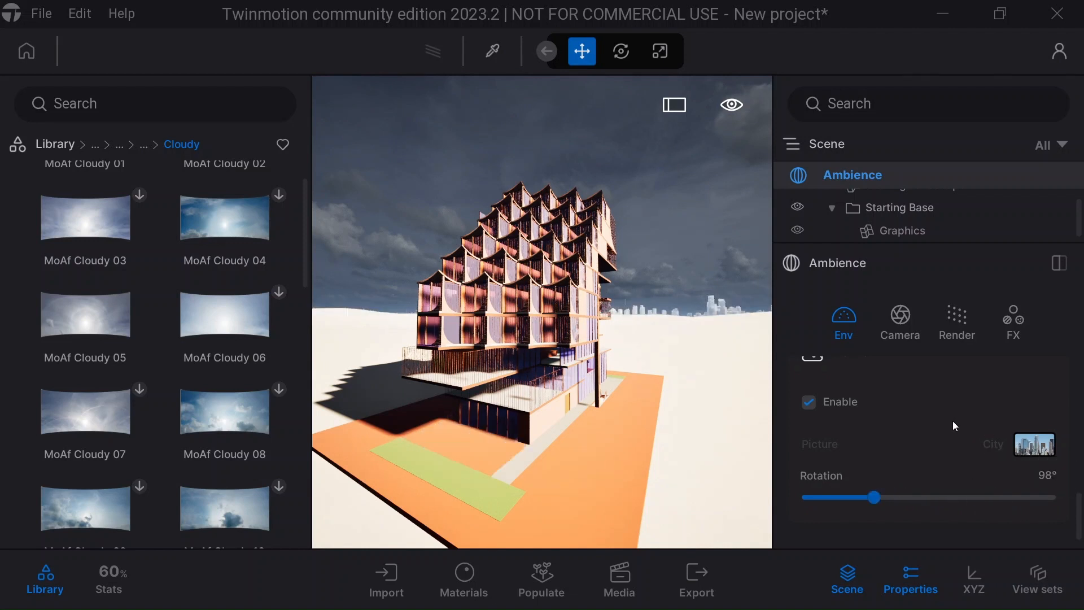
# Disable the HDRI environment to compare the lighting, and undo that change
pyautogui.scroll(-2, 953, 426)
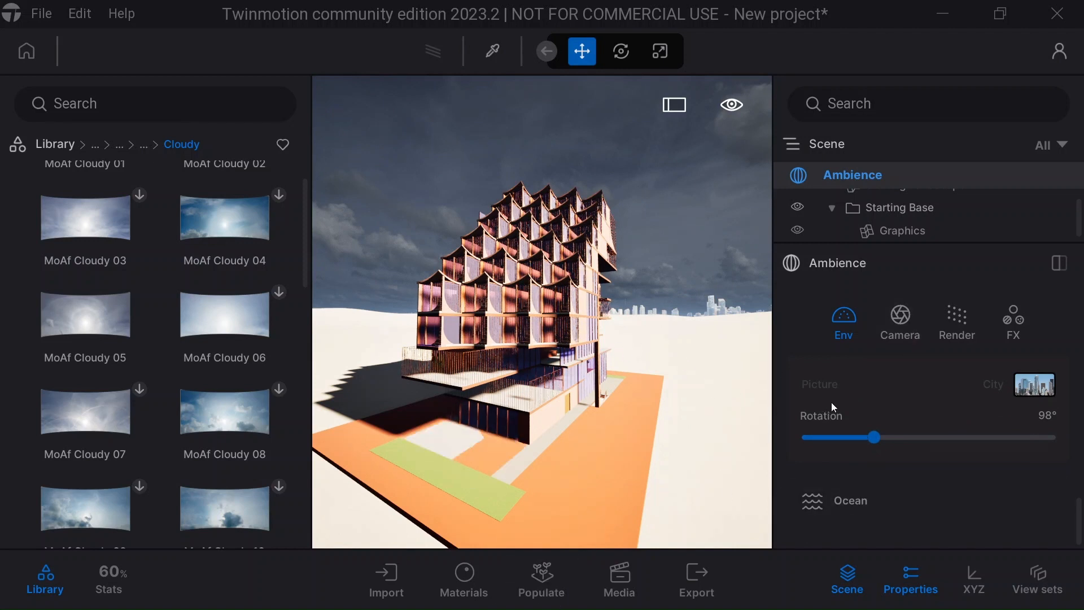
pyautogui.scroll(-4, 928, 379)
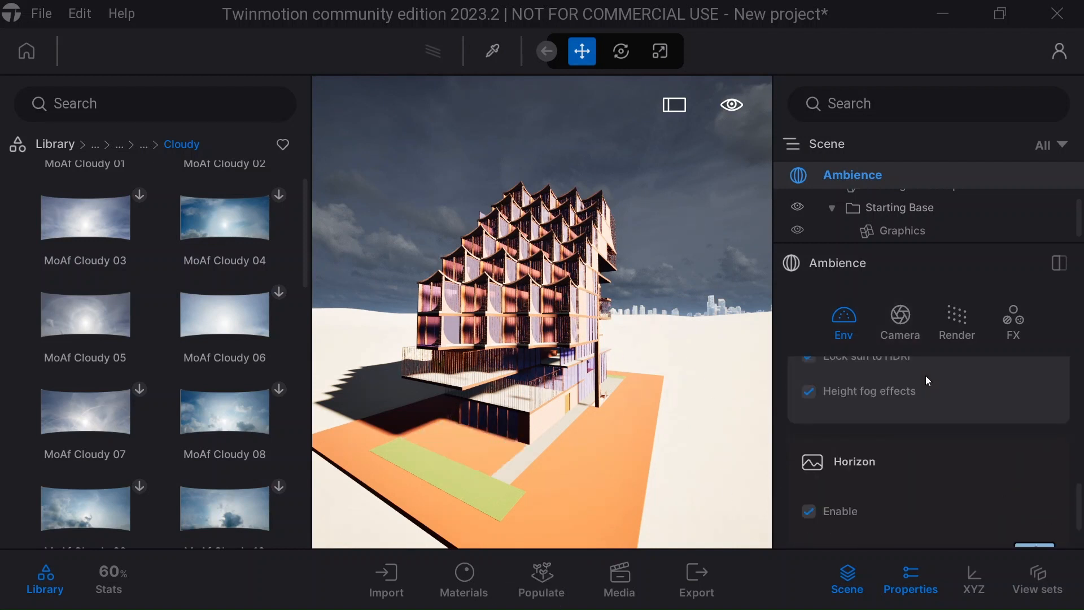
pyautogui.scroll(4, 929, 381)
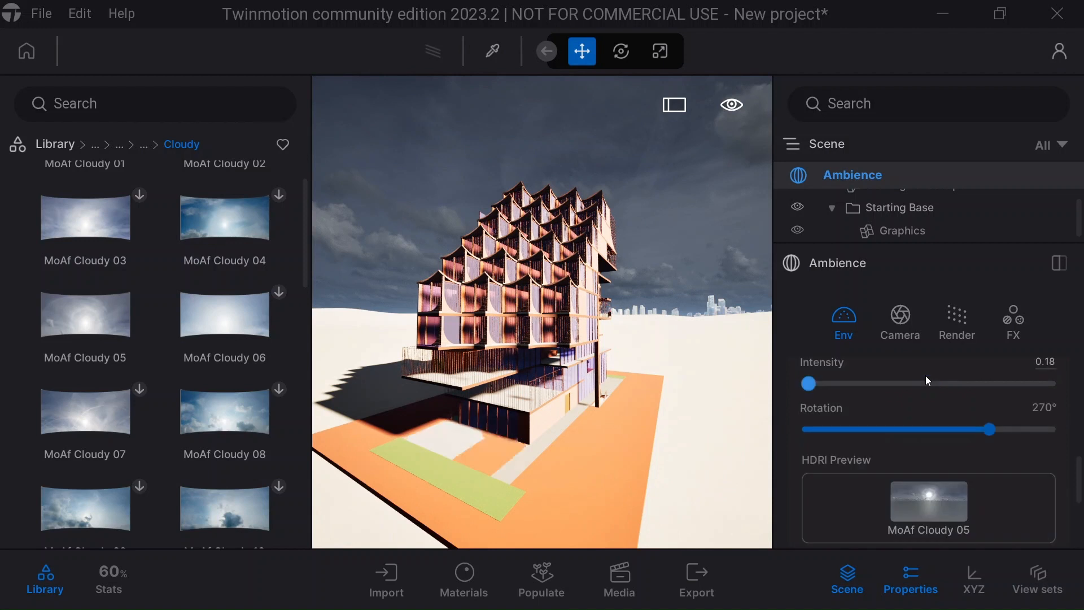
pyautogui.scroll(4, 920, 405)
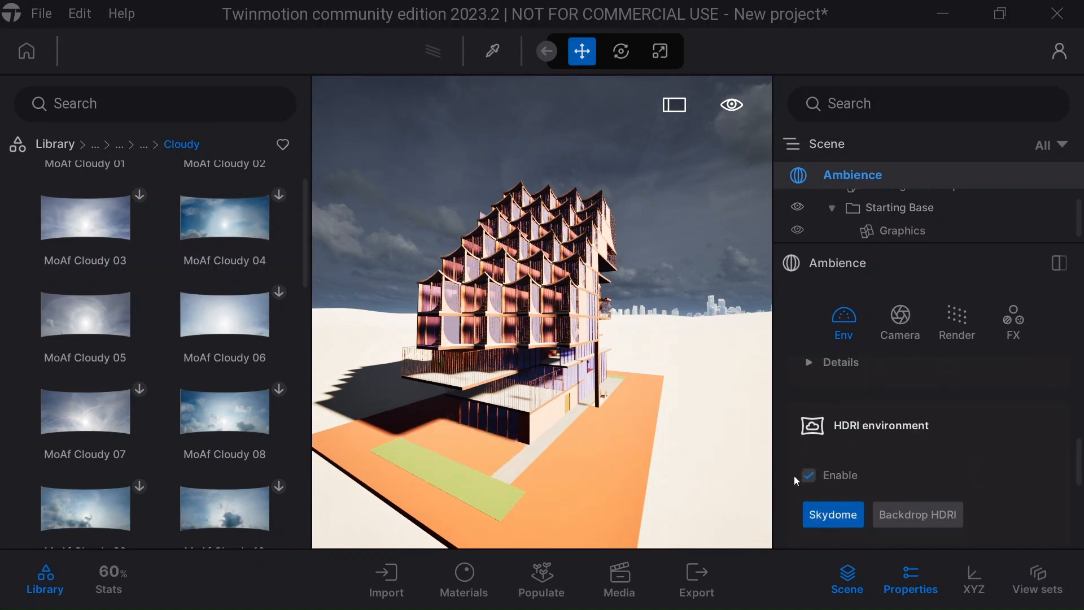
pyautogui.click(809, 475)
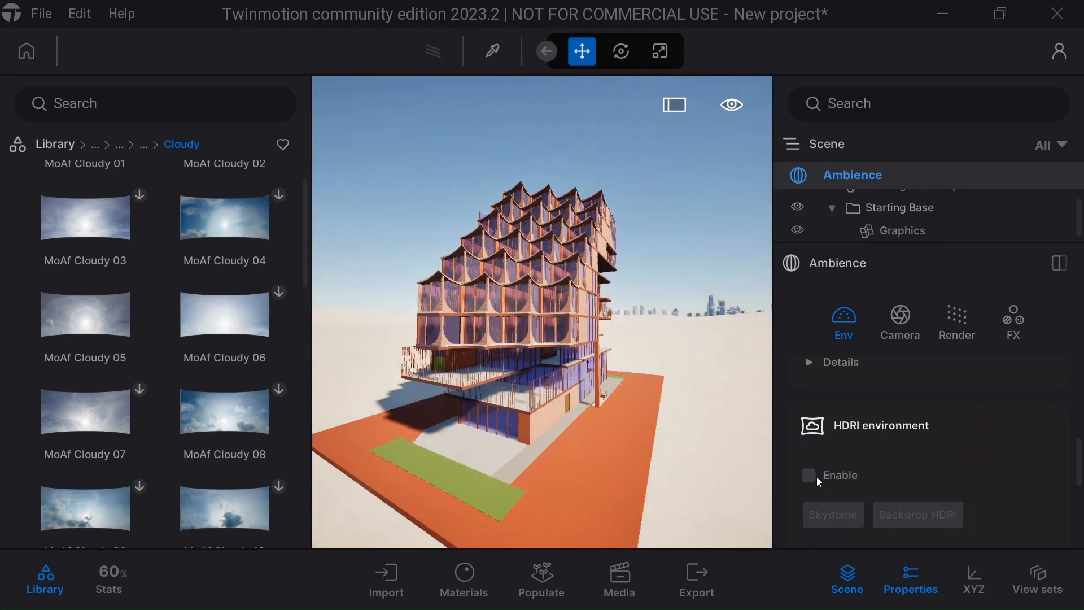
pyautogui.hotkey('ctrl', 'z')
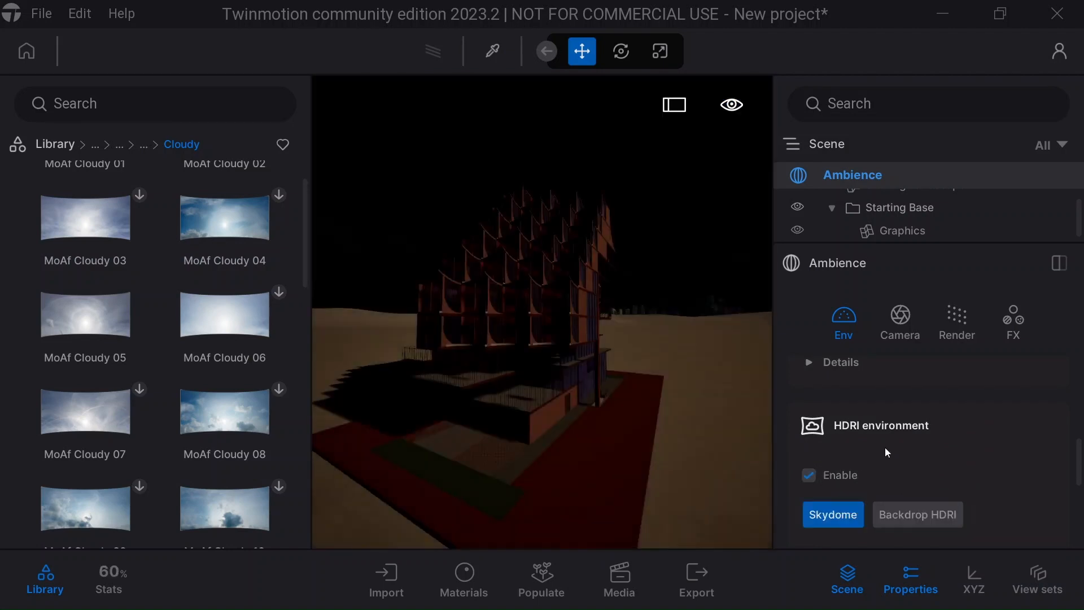
# Try rainy weather on the scene and bring it back to clear, sunny conditions
pyautogui.scroll(2, 885, 447)
pyautogui.scroll(2, 885, 447)
pyautogui.scroll(2, 886, 454)
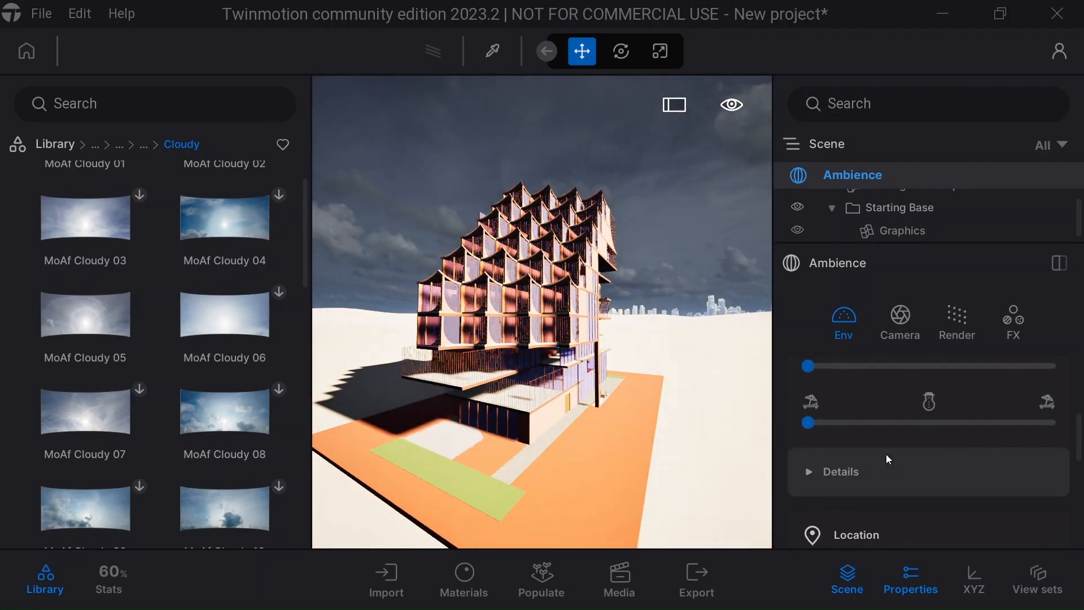
pyautogui.scroll(2, 886, 454)
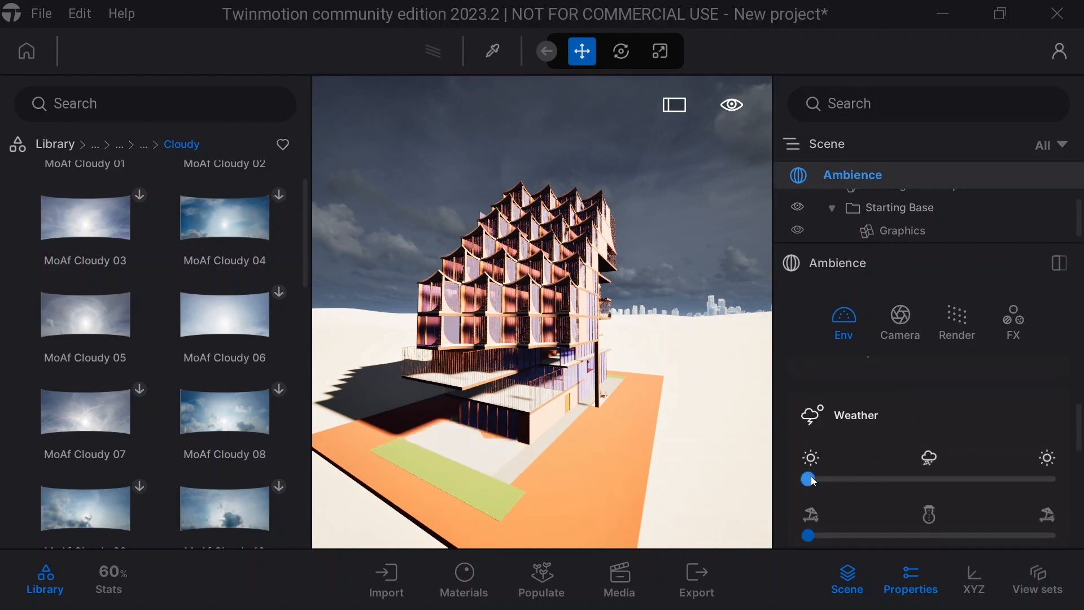
pyautogui.moveTo(808, 478); pyautogui.dragTo(915, 484)
pyautogui.moveTo(929, 480); pyautogui.dragTo(933, 480)
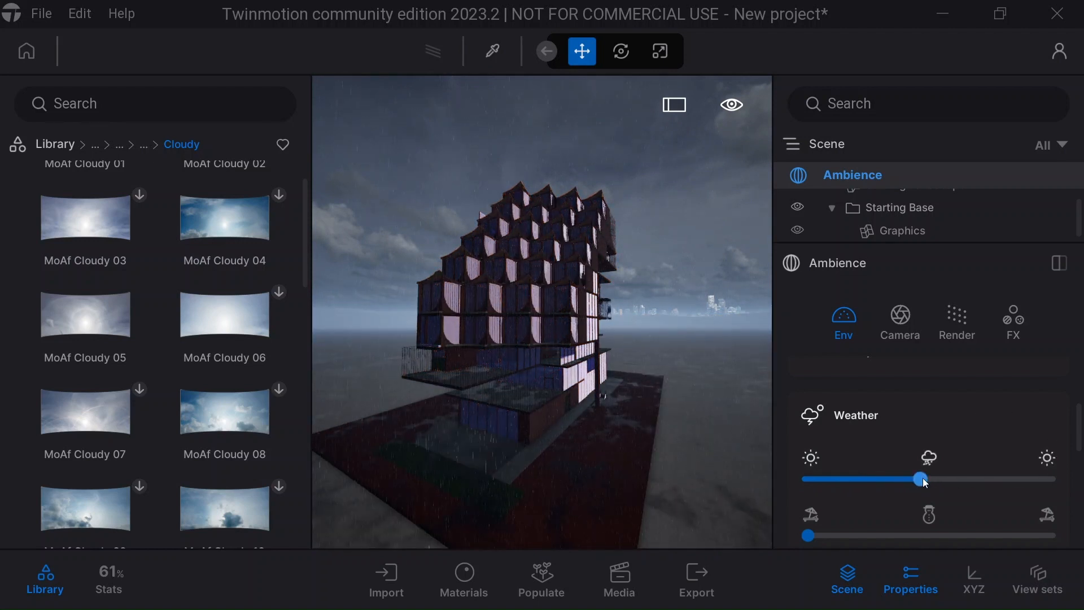
pyautogui.click(1019, 479)
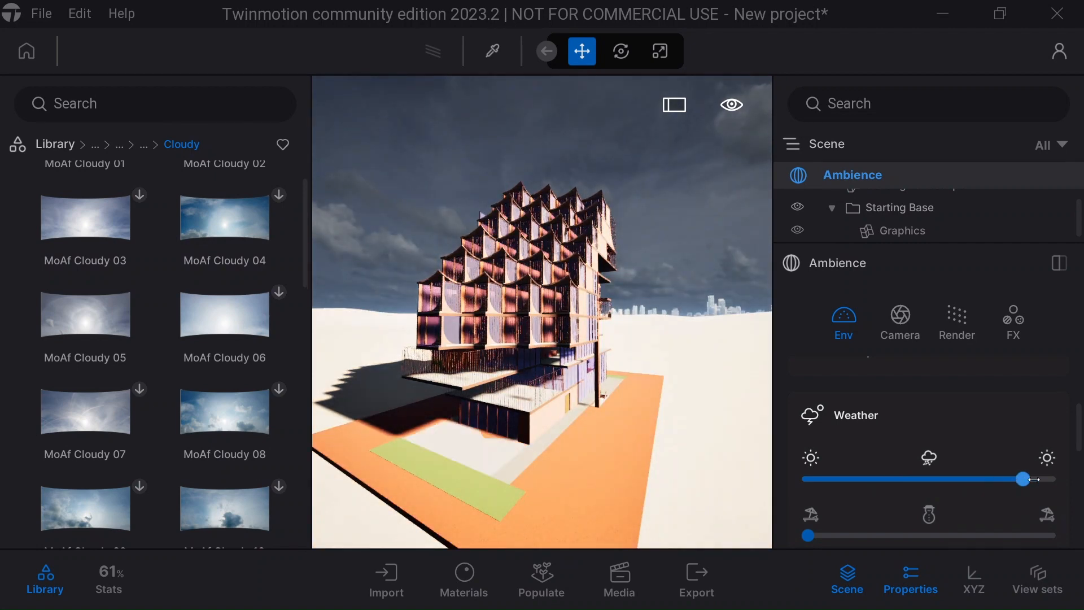
pyautogui.moveTo(1034, 480); pyautogui.dragTo(1037, 479)
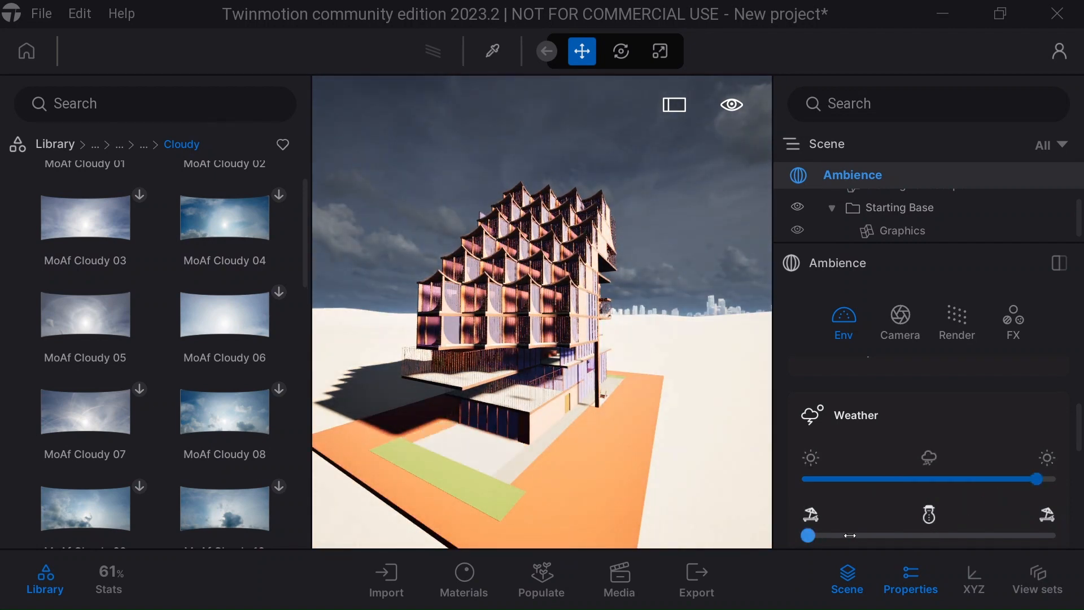
# Try the winter season with snow cover and snowfall, and return the weather to sunny and the season to summer
pyautogui.click(948, 526)
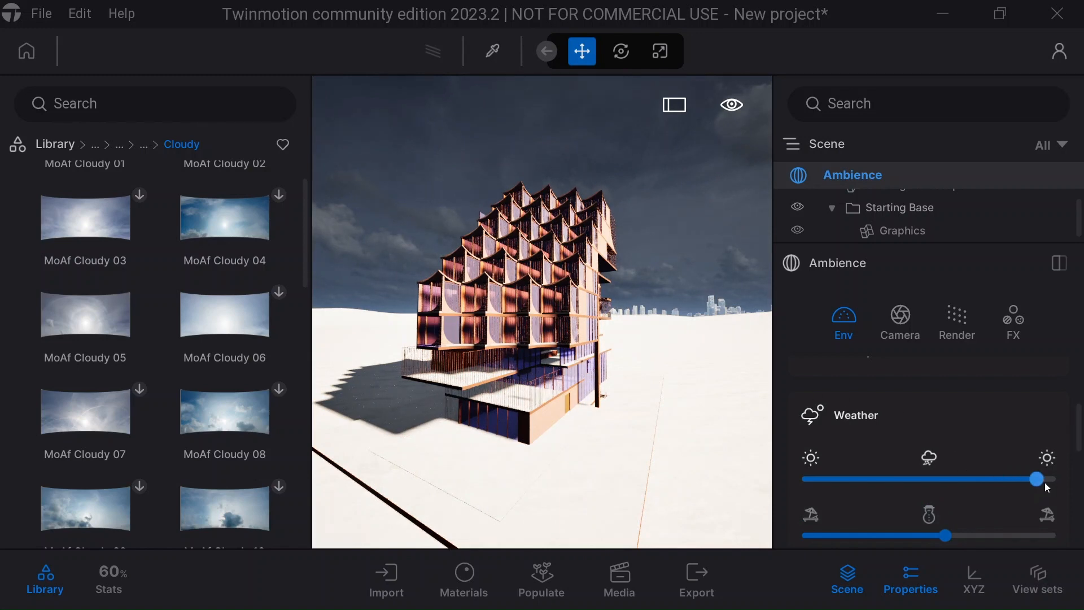
pyautogui.click(950, 481)
pyautogui.moveTo(933, 488); pyautogui.dragTo(932, 486)
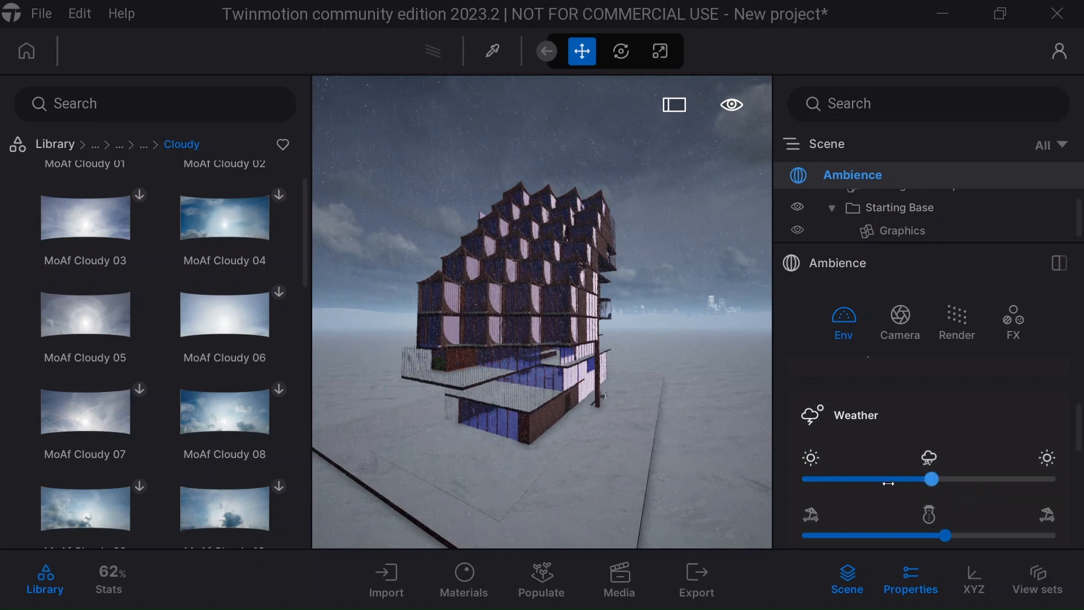
pyautogui.click(839, 489)
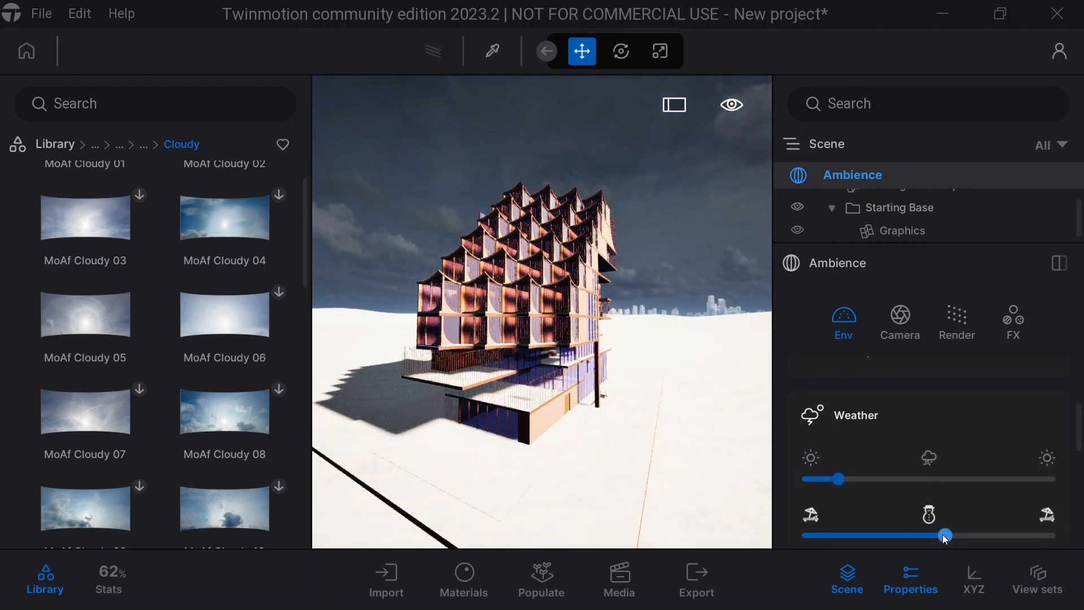
pyautogui.moveTo(1007, 534); pyautogui.dragTo(1019, 533)
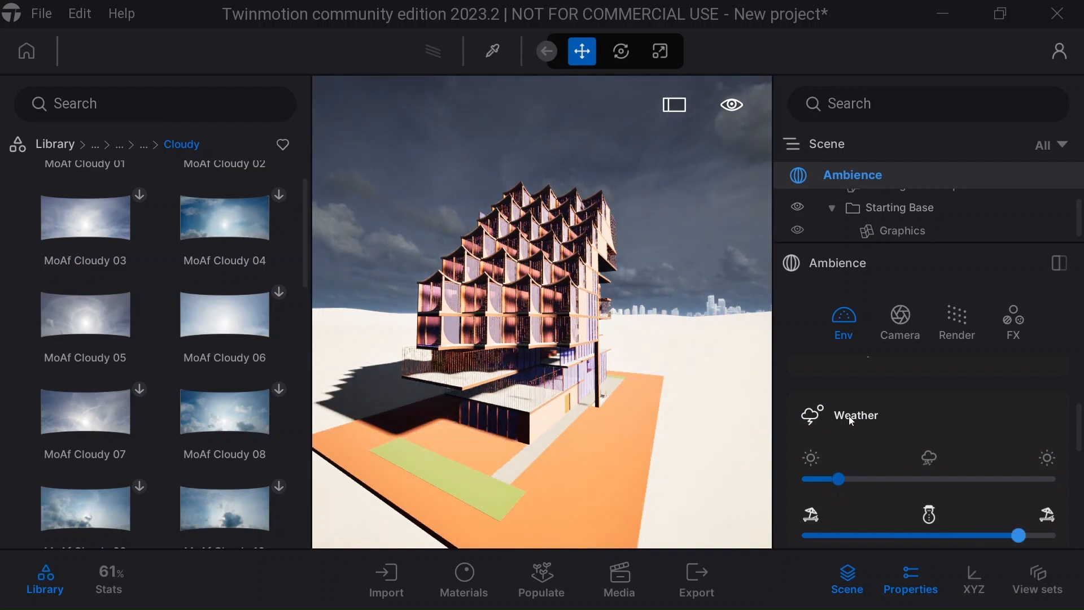
# Frame the whole building with the city skyline behind it and capture the view as a still image
pyautogui.scroll(-2, 853, 404)
pyautogui.scroll(-2, 906, 475)
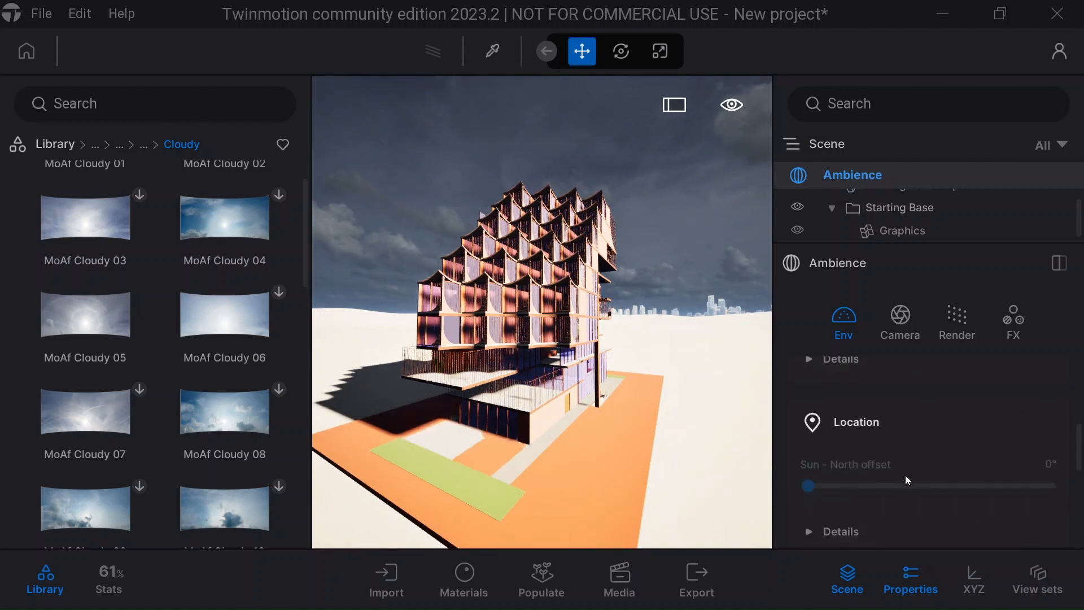
pyautogui.scroll(-1, 687, 403)
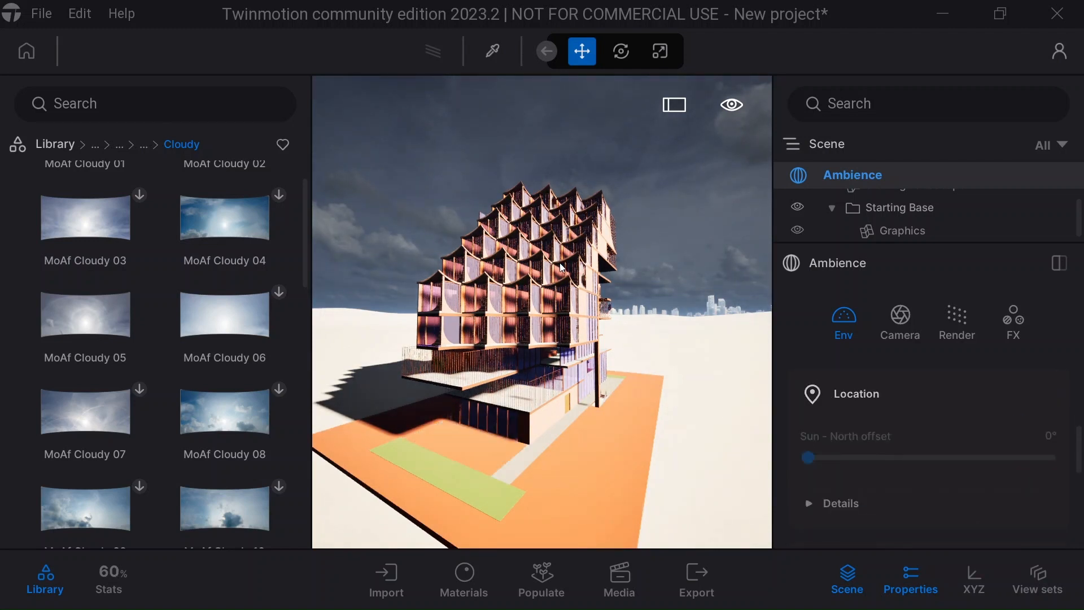
pyautogui.keyDown('shift'); pyautogui.moveTo(687, 403); pyautogui.dragTo(457, 553, button='middle'); pyautogui.keyUp('shift')
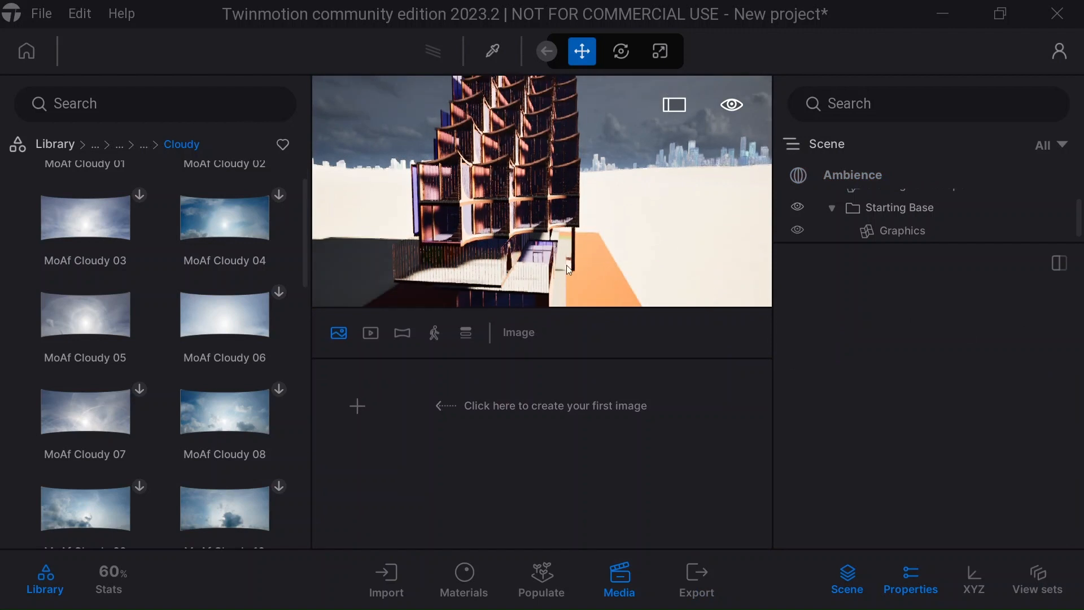
pyautogui.scroll(-8, 609, 236)
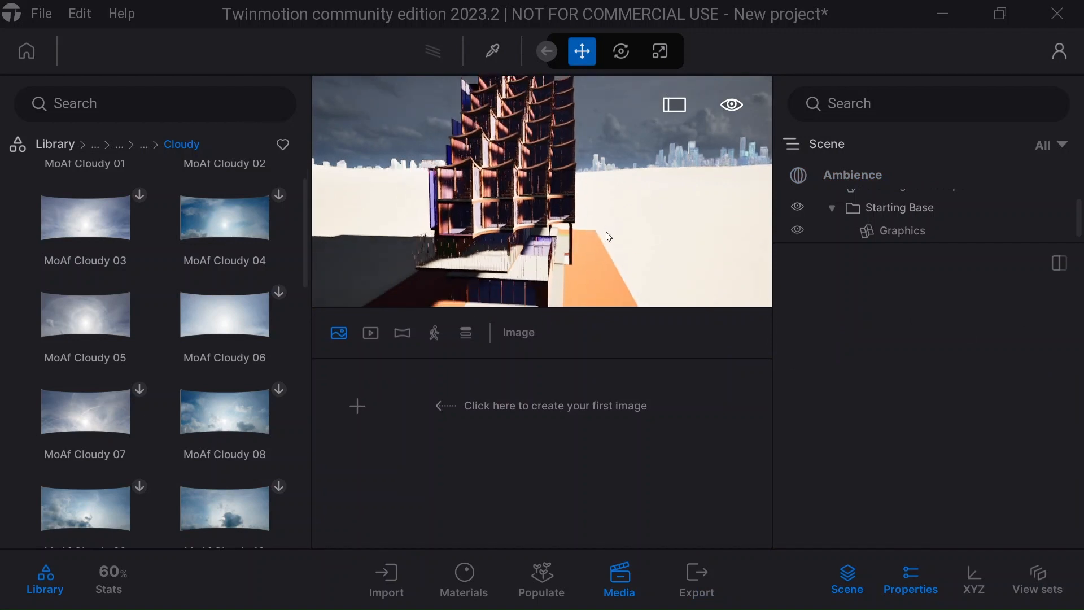
pyautogui.moveTo(609, 236); pyautogui.dragTo(564, 239)
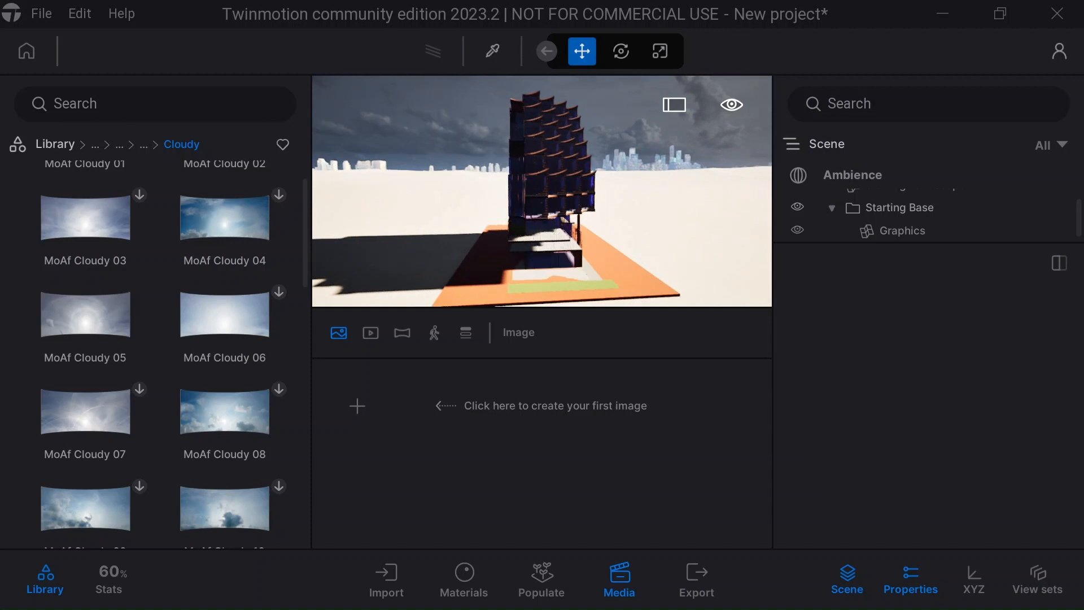
pyautogui.keyDown('shift'); pyautogui.moveTo(564, 239); pyautogui.dragTo(605, 236, button='middle'); pyautogui.keyUp('shift')
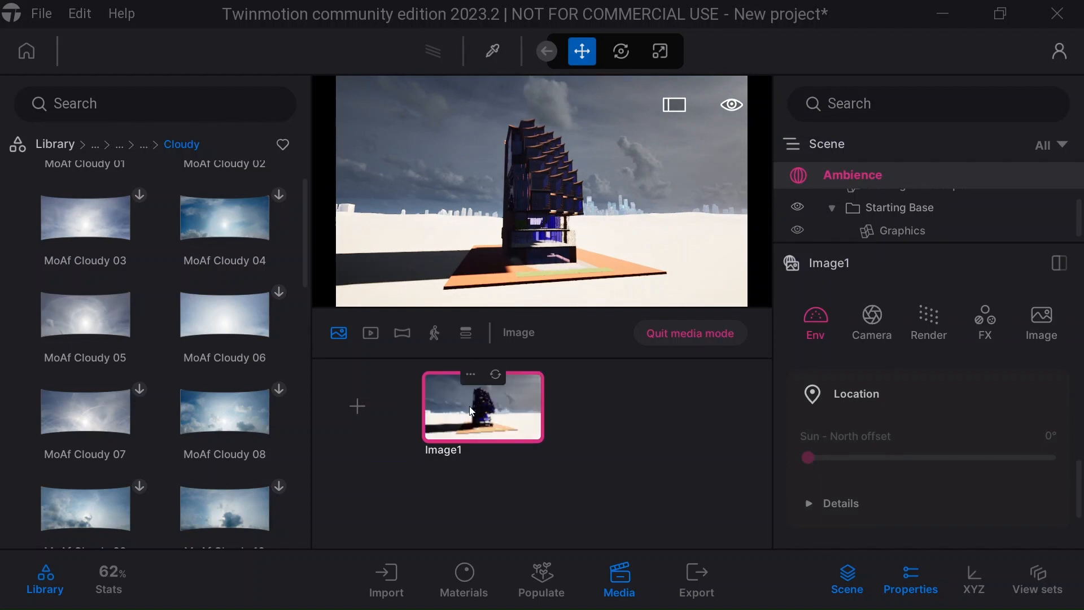
# Create a video starting from the current view and add a second keyframe framing the building's sunlit stepped facade
pyautogui.click(375, 337)
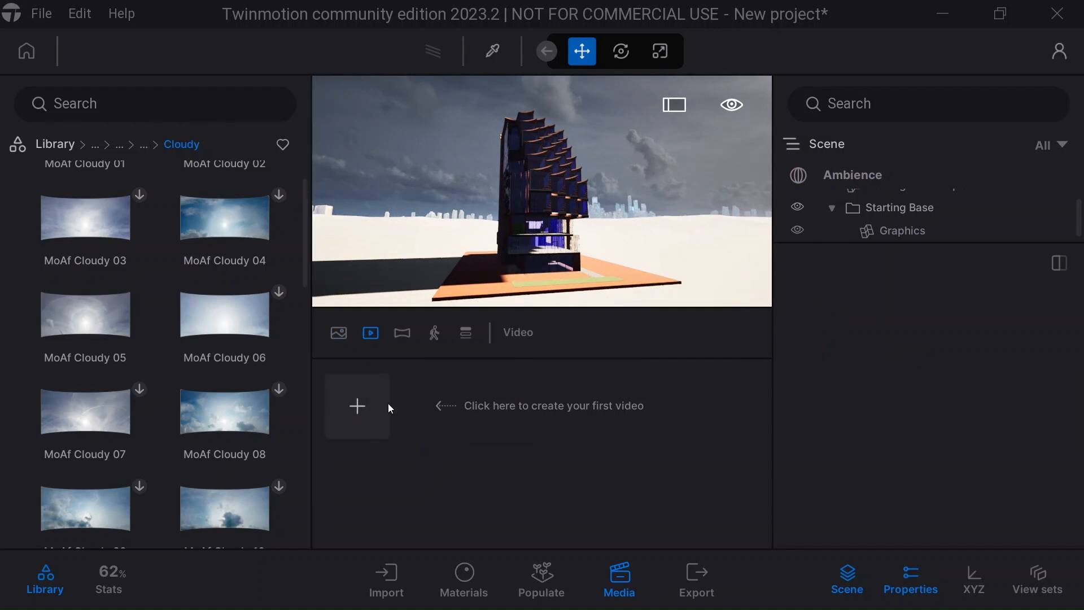
pyautogui.click(365, 406)
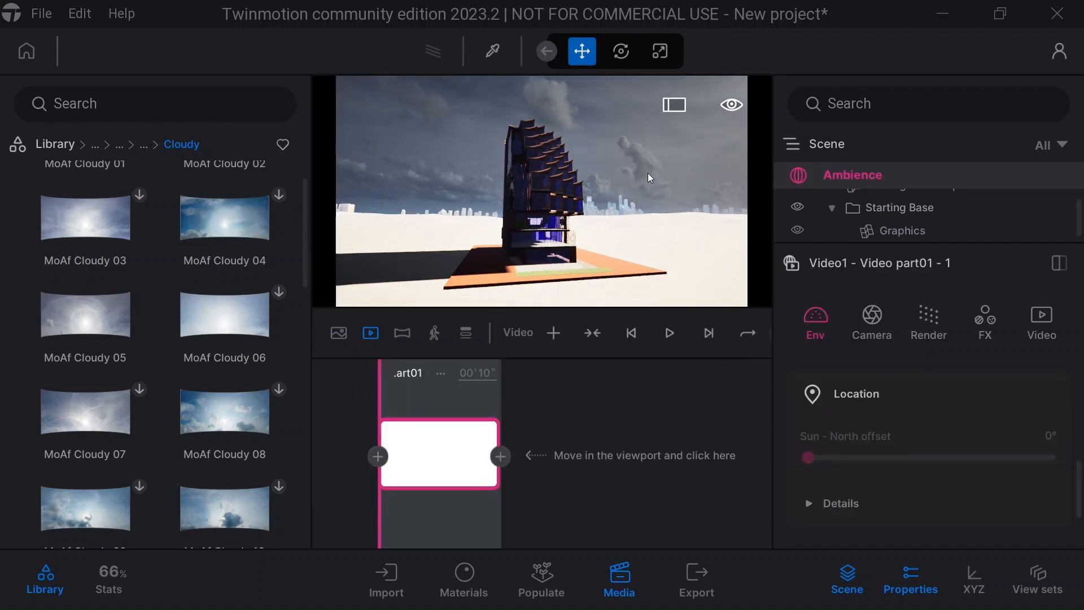
pyautogui.moveTo(645, 178); pyautogui.dragTo(632, 182, button='middle')
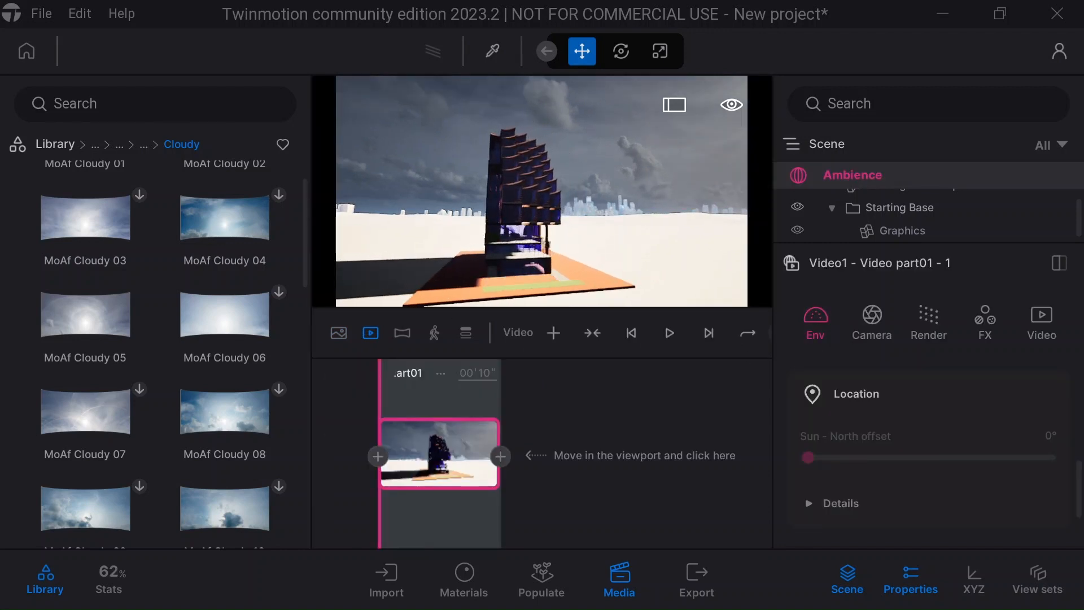
pyautogui.moveTo(631, 182); pyautogui.dragTo(497, 242, button='right')
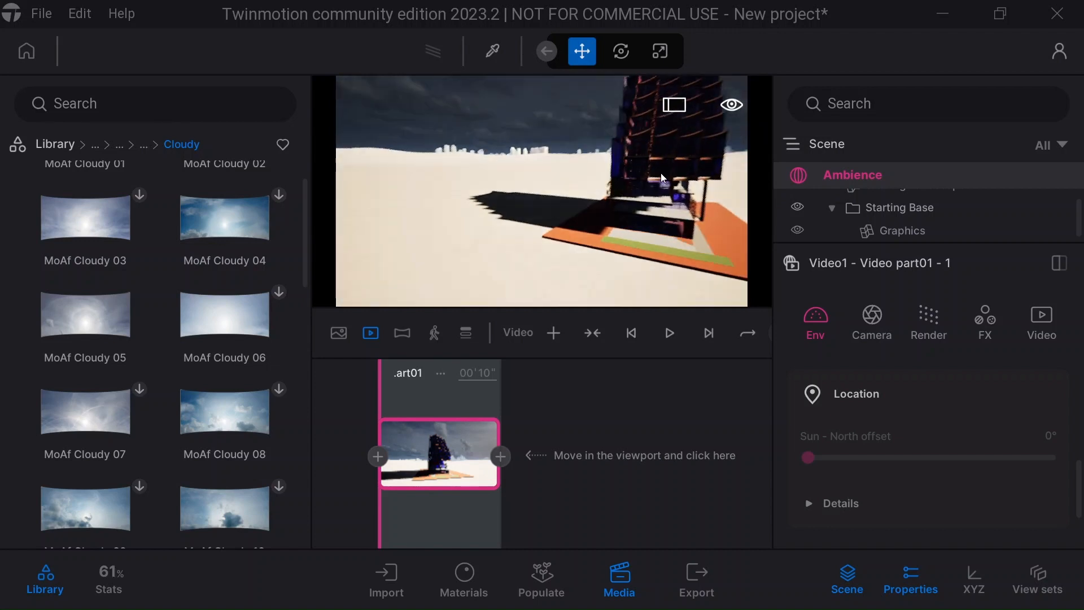
pyautogui.moveTo(645, 172); pyautogui.dragTo(513, 209, button='middle')
pyautogui.moveTo(513, 209); pyautogui.dragTo(655, 208, button='right')
pyautogui.moveTo(565, 209); pyautogui.dragTo(490, 219, button='middle')
pyautogui.moveTo(678, 245); pyautogui.dragTo(621, 262, button='middle')
pyautogui.scroll(-3, 602, 242)
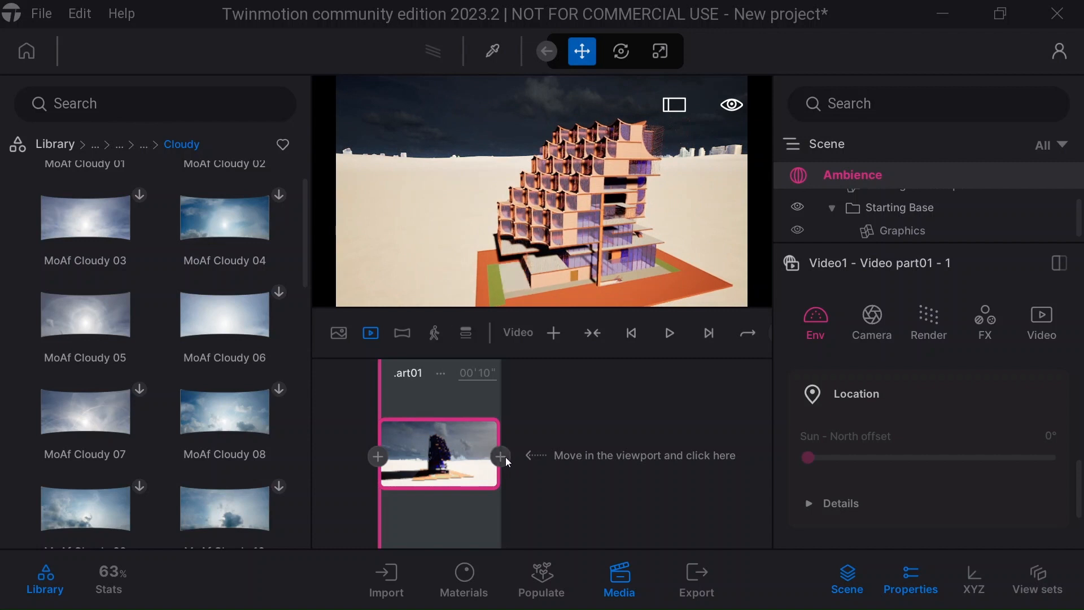
pyautogui.click(582, 432)
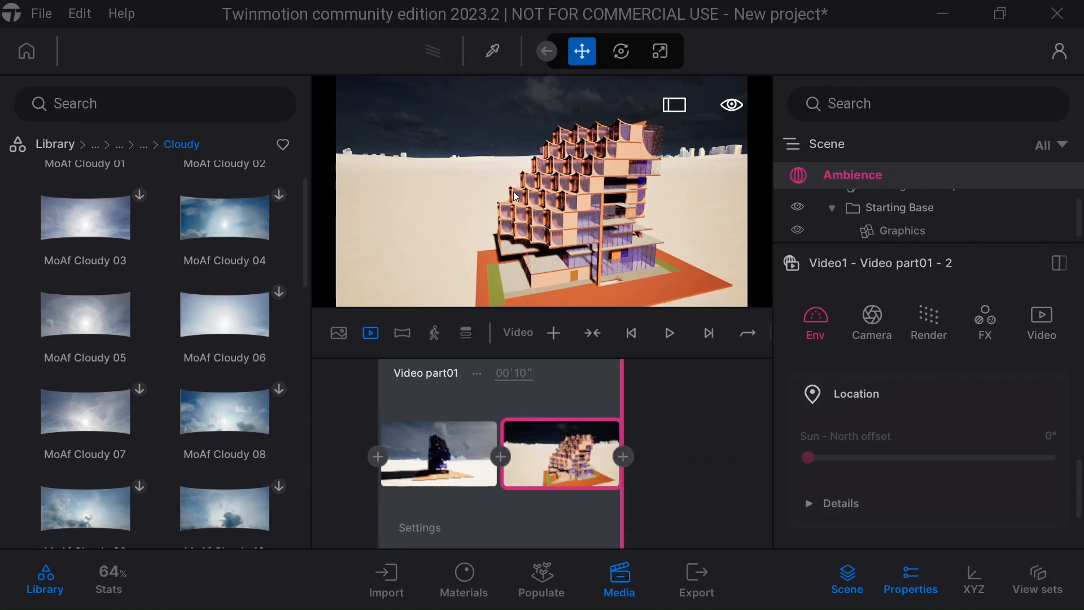
# Frame the building from high above and start a second video part with that view
pyautogui.moveTo(530, 122); pyautogui.dragTo(535, 140, button='middle')
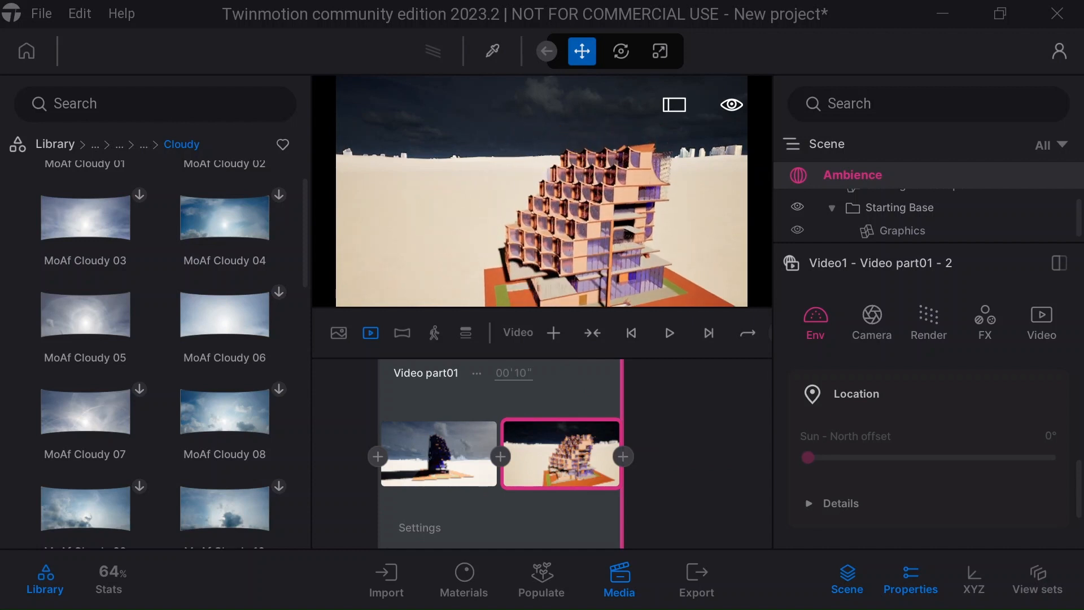
pyautogui.moveTo(535, 141); pyautogui.dragTo(571, 175, button='right')
pyautogui.scroll(-5, 571, 180)
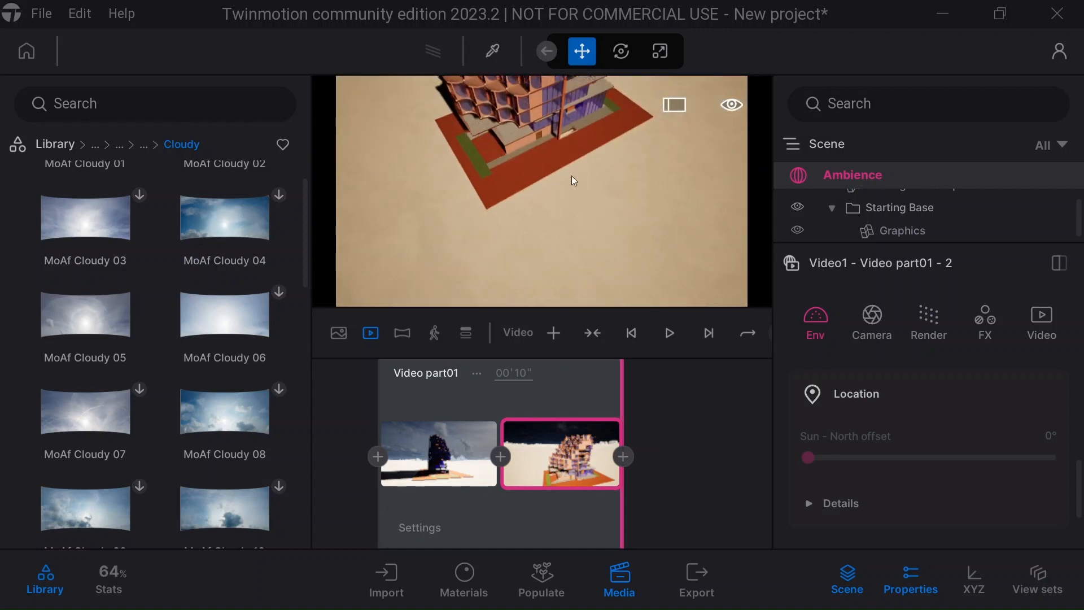
pyautogui.moveTo(551, 142)
pyautogui.mouseDown(button='middle')
pyautogui.moveTo(553, 195)
pyautogui.moveTo(553, 132)
pyautogui.moveTo(540, 125)
pyautogui.mouseUp(button='middle')
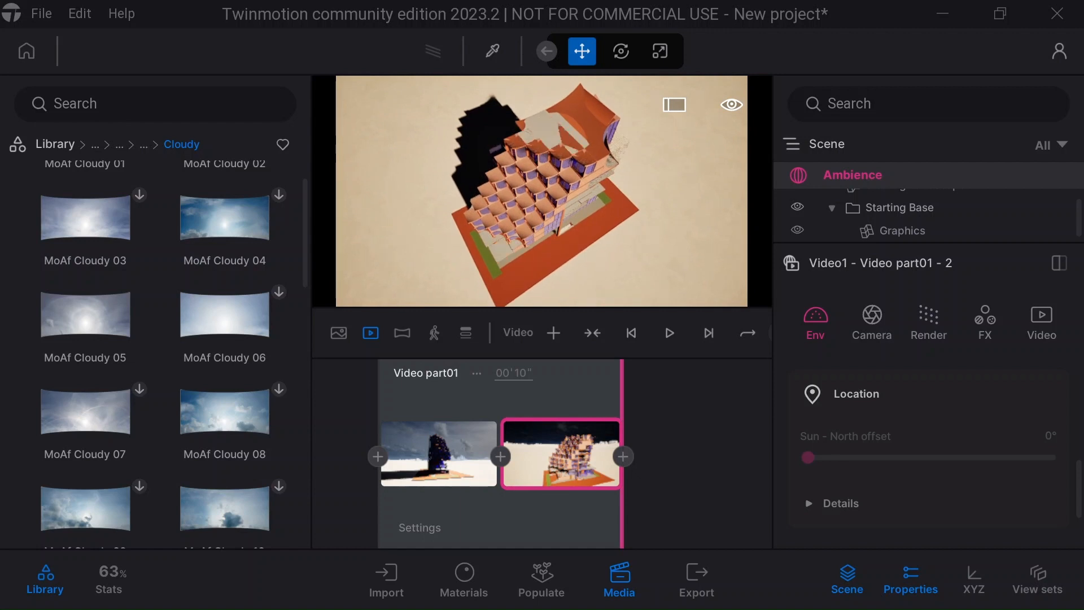
pyautogui.moveTo(568, 224); pyautogui.dragTo(568, 245, button='middle')
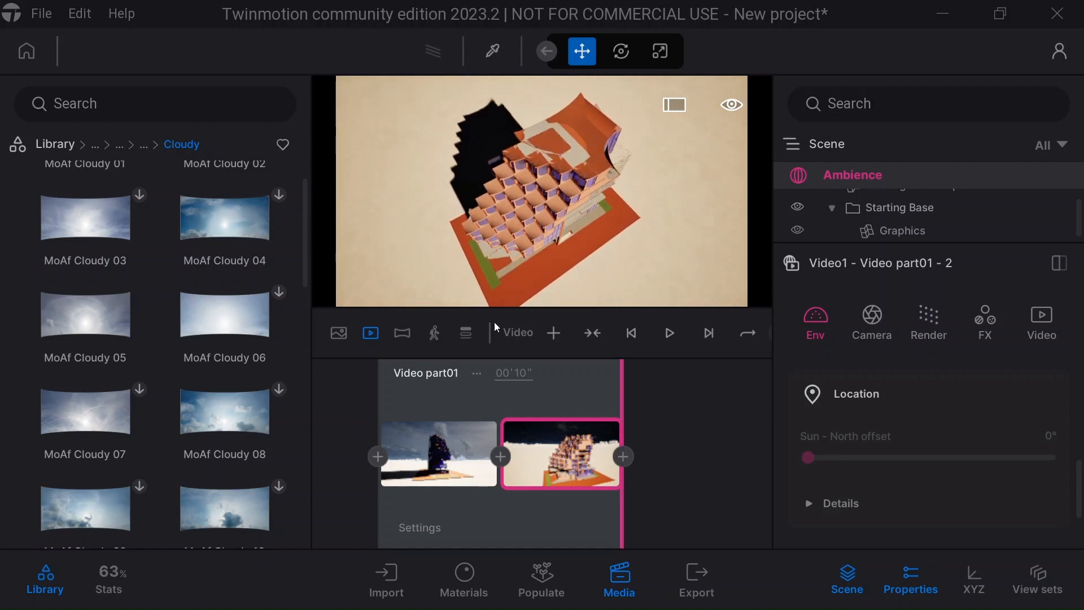
pyautogui.click(559, 333)
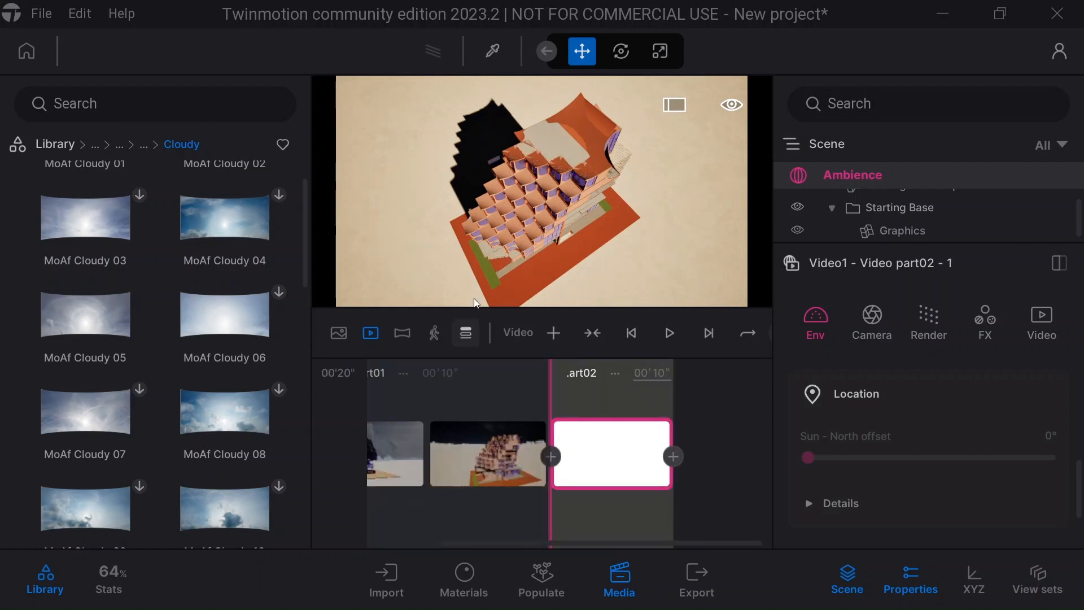
# Add an end keyframe to the second video part from the shaded side with the long shadow, and play the whole video
pyautogui.moveTo(457, 264); pyautogui.dragTo(479, 243, button='middle')
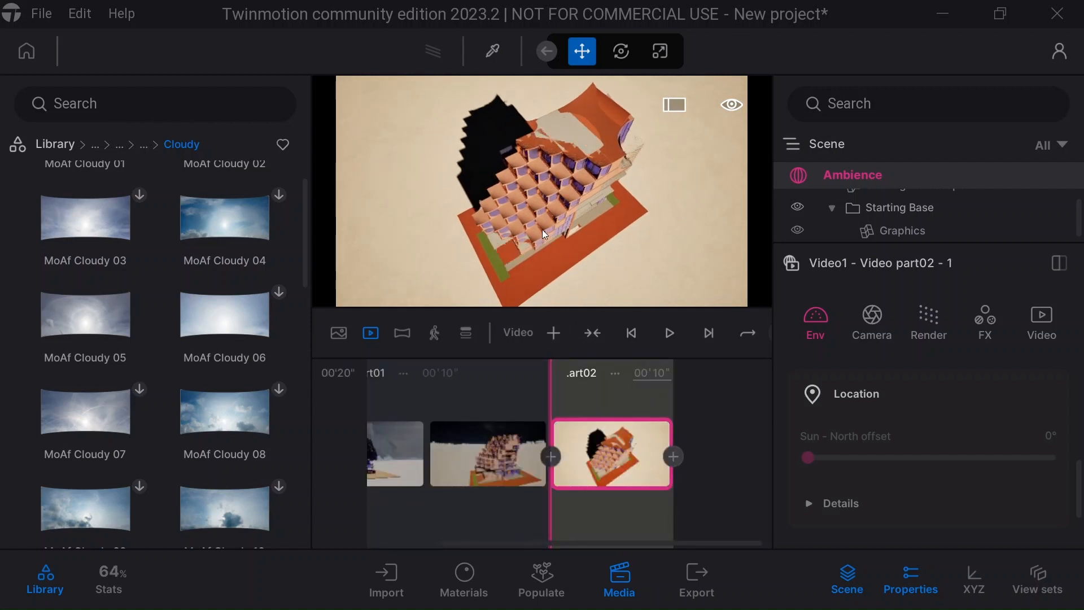
pyautogui.keyDown('shift'); pyautogui.moveTo(567, 240); pyautogui.dragTo(612, 183, button='middle'); pyautogui.keyUp('shift')
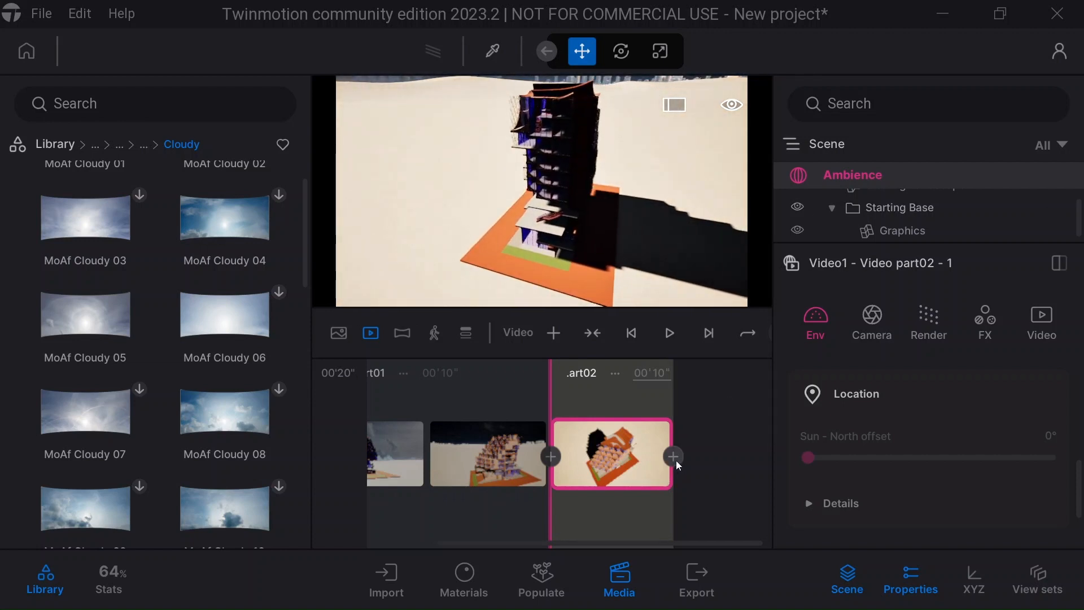
pyautogui.click(674, 456)
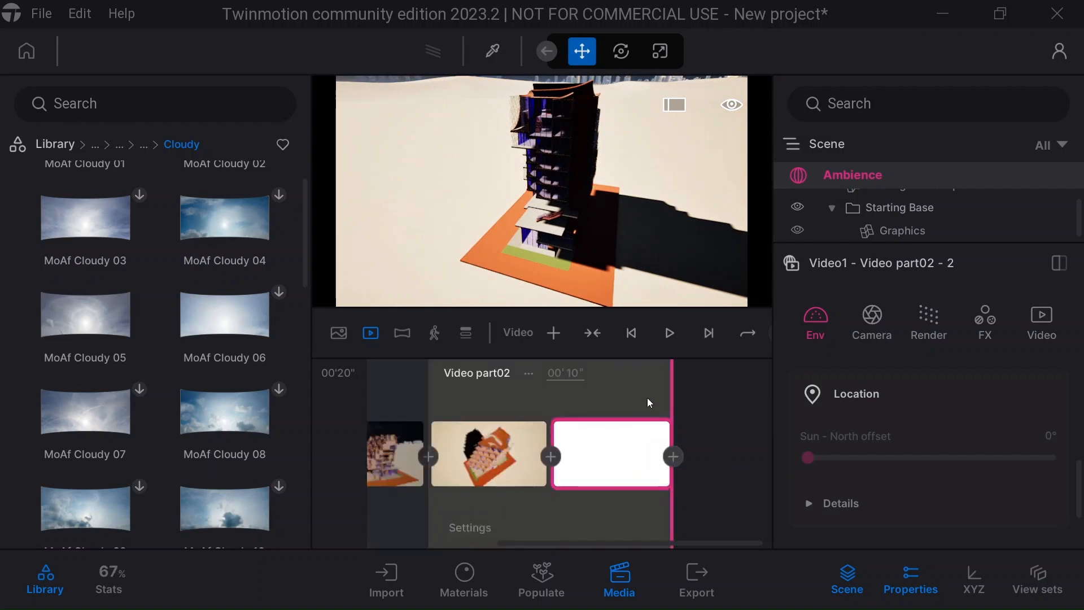
pyautogui.press('space')
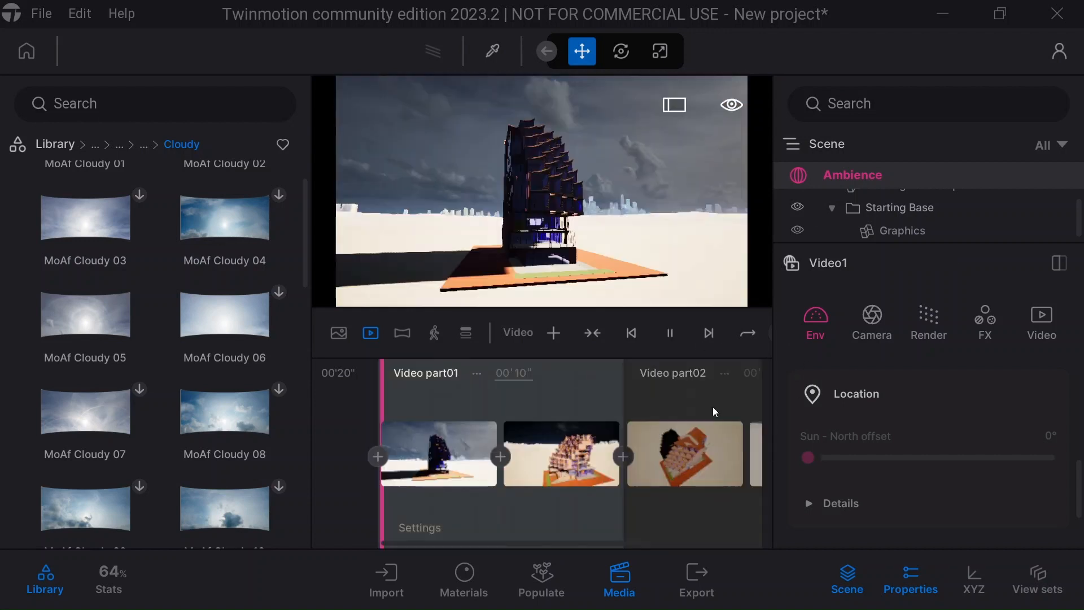
pyautogui.moveTo(84, 509)
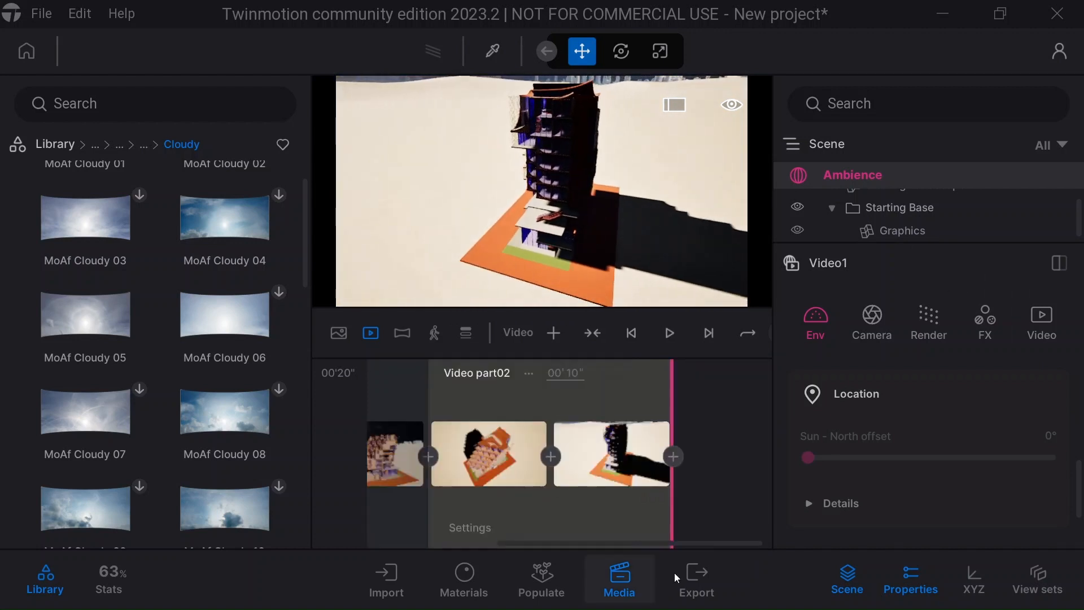
# Look at the export options for the media, return to the second part's first keyframe, and minimize the window
pyautogui.click(683, 576)
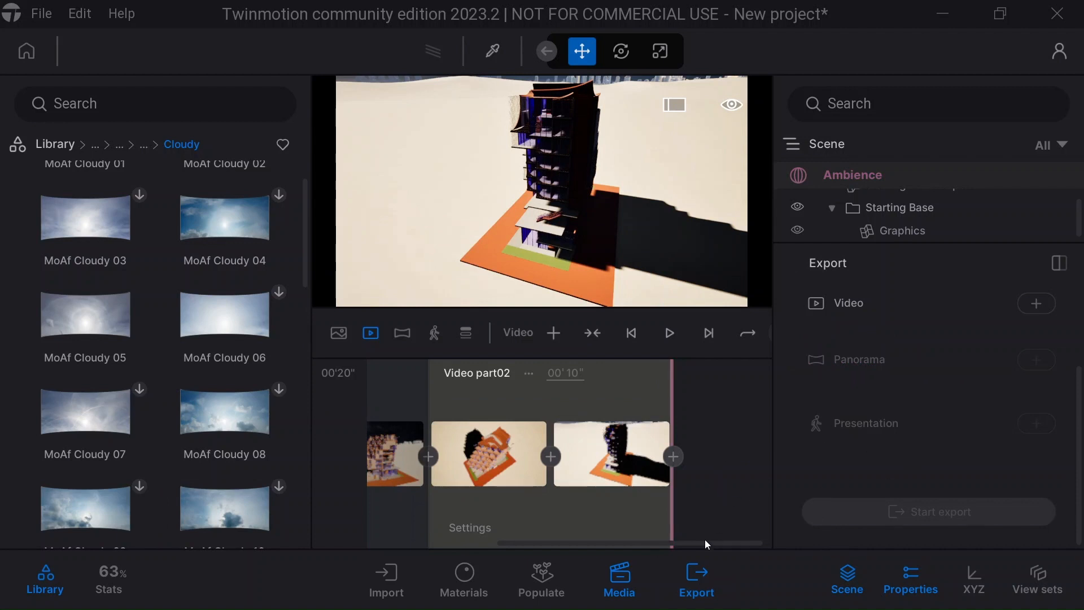
pyautogui.click(533, 432)
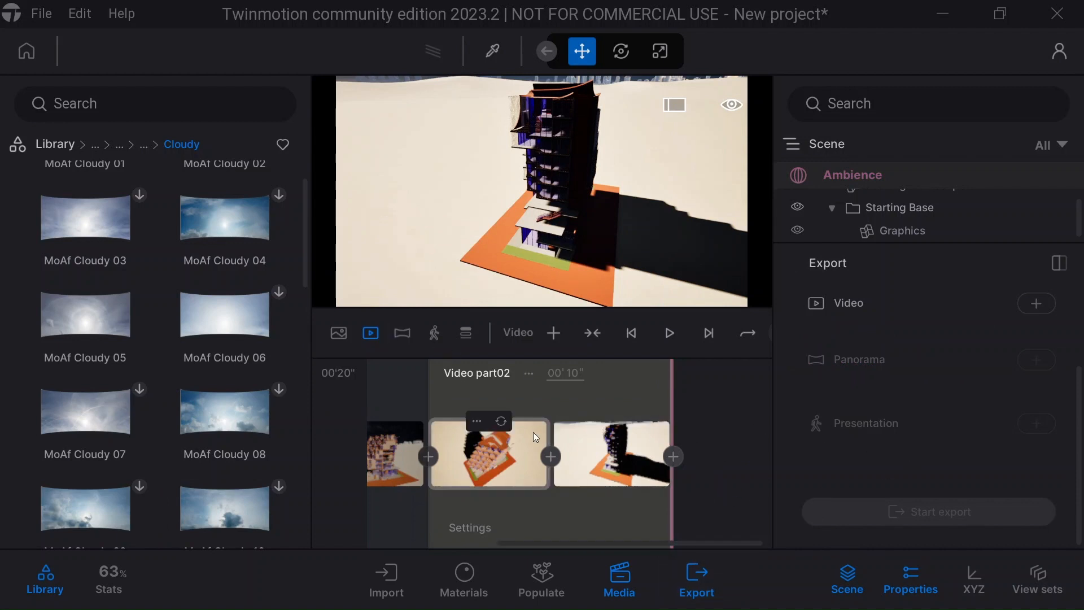
pyautogui.click(425, 483)
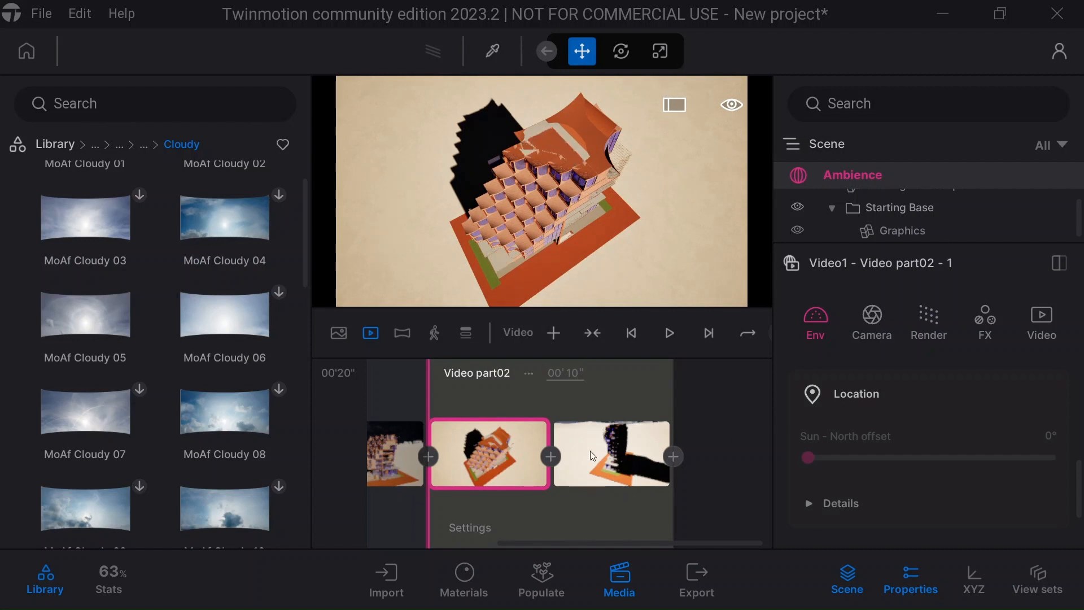
pyautogui.click(949, 13)
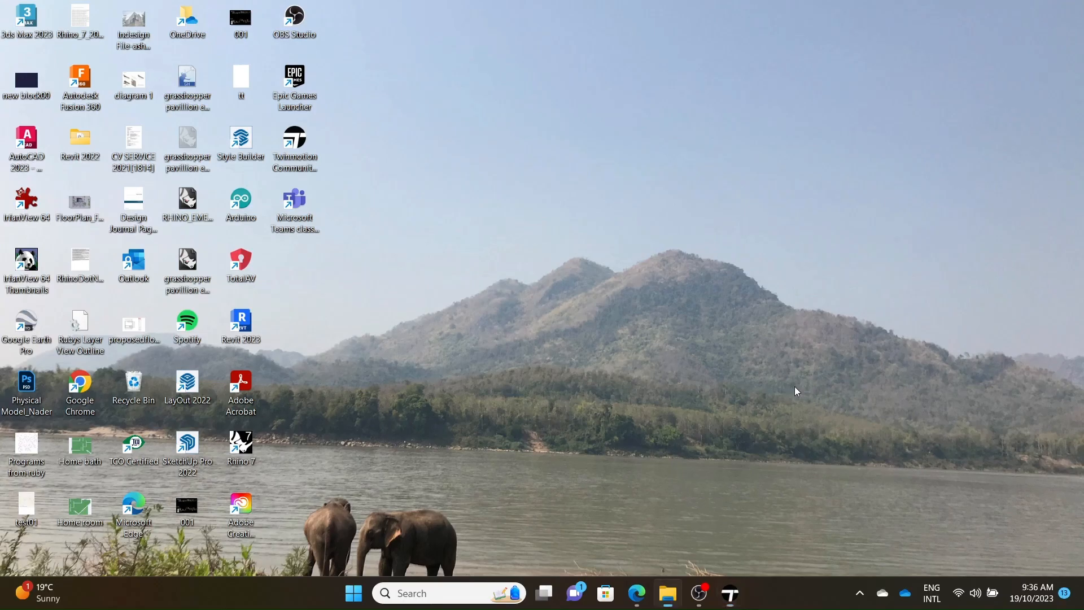